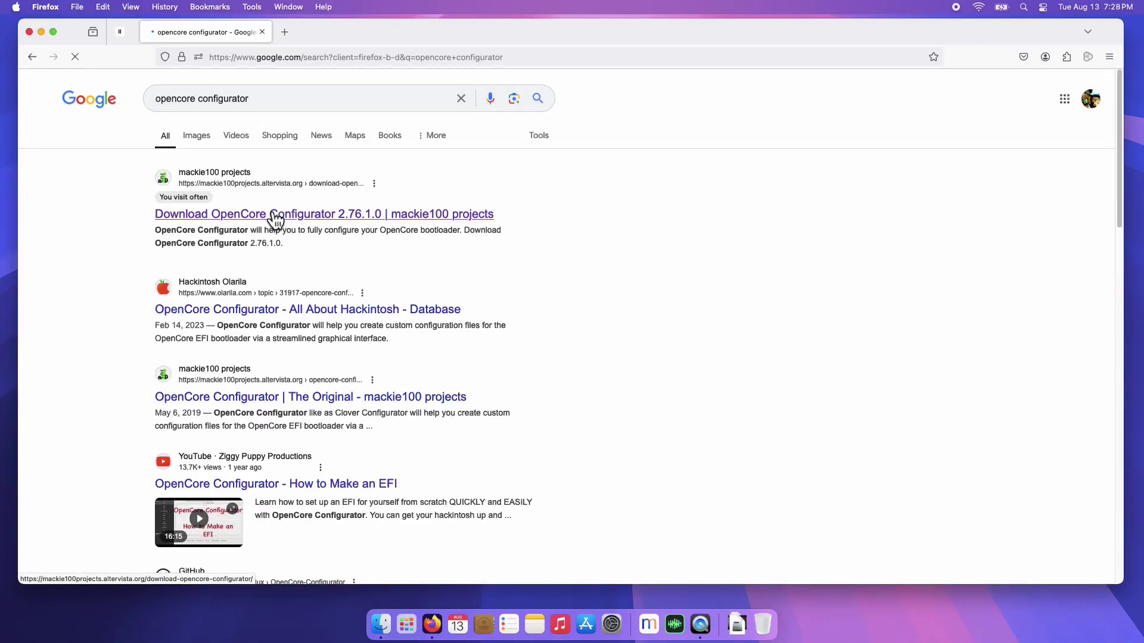
pyautogui.scroll(-2, 620, 470)
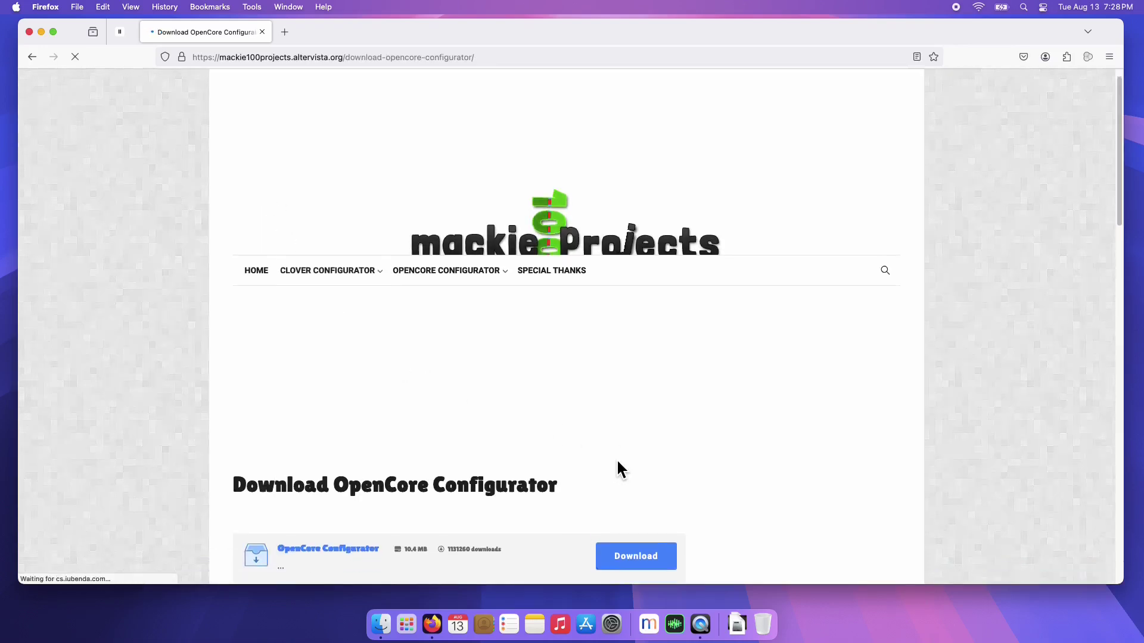
pyautogui.scroll(-2, 617, 470)
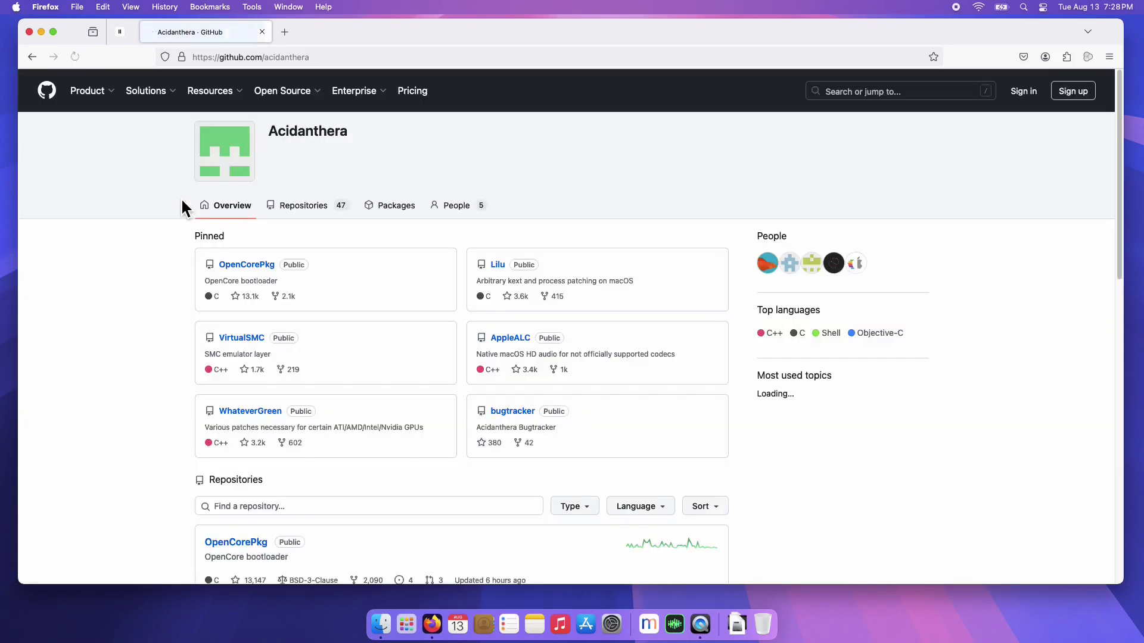
# - Open OpenCorePkg in a background tab and download the OcBinaryData repository as a ZIP
pyautogui.rightClick(242, 266)
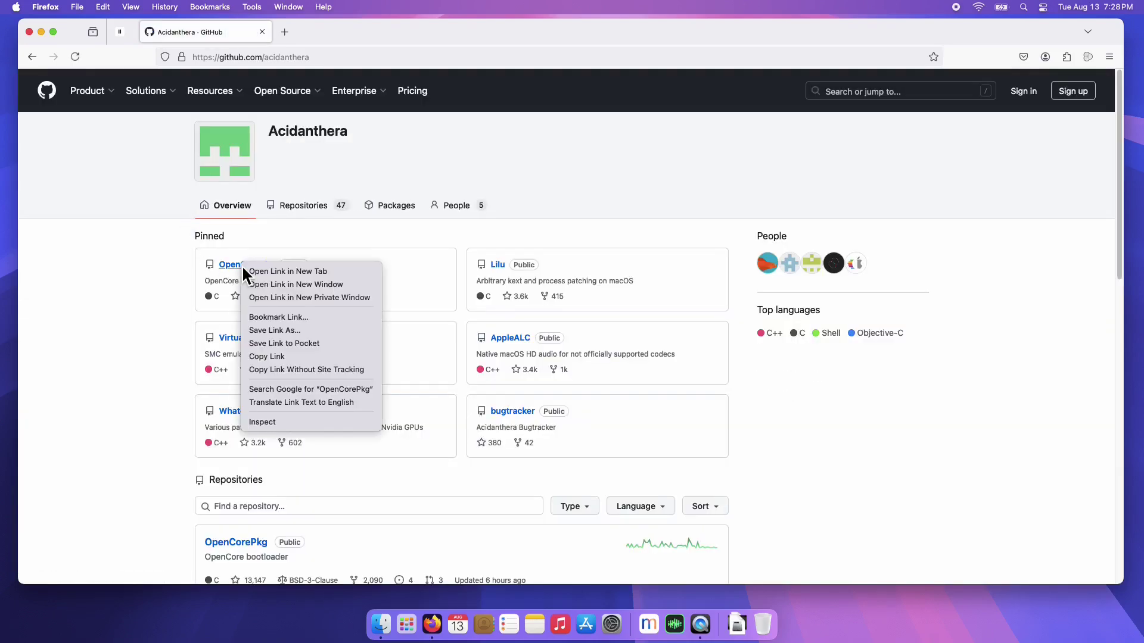
pyautogui.click(248, 269)
pyautogui.scroll(-1, 249, 274)
pyautogui.scroll(-3, 249, 274)
pyautogui.scroll(-2, 250, 274)
pyautogui.scroll(-1, 248, 274)
pyautogui.click(239, 293)
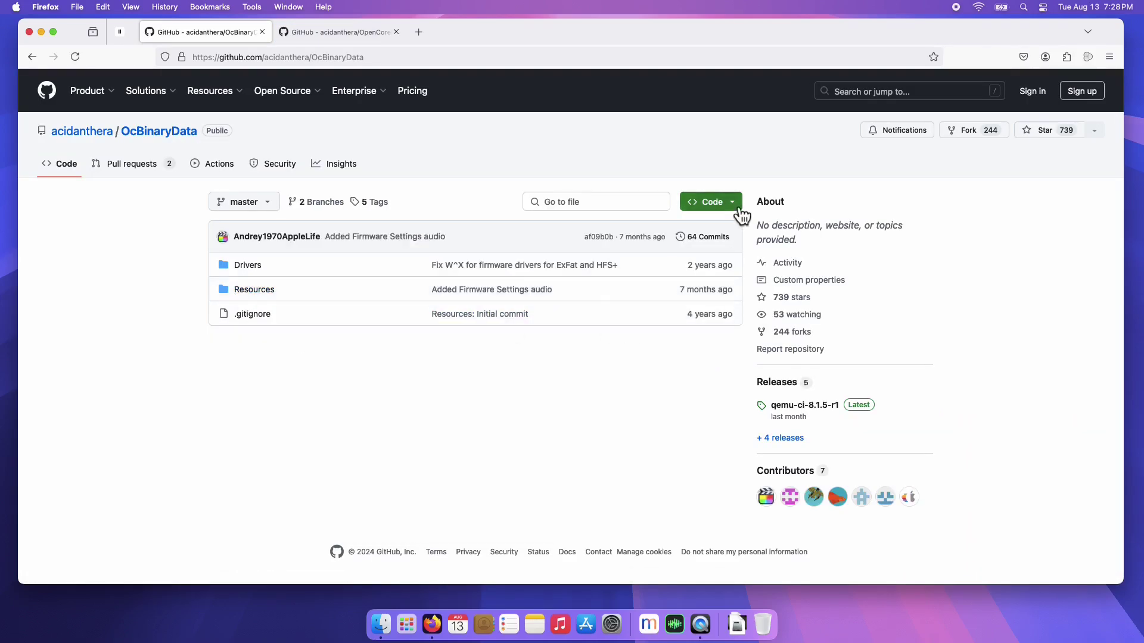
pyautogui.click(725, 203)
pyautogui.click(549, 374)
# - Download OpenCore-1.0.1-RELEASE.zip from the OpenCorePkg 1.0.1 release assets
pyautogui.click(320, 32)
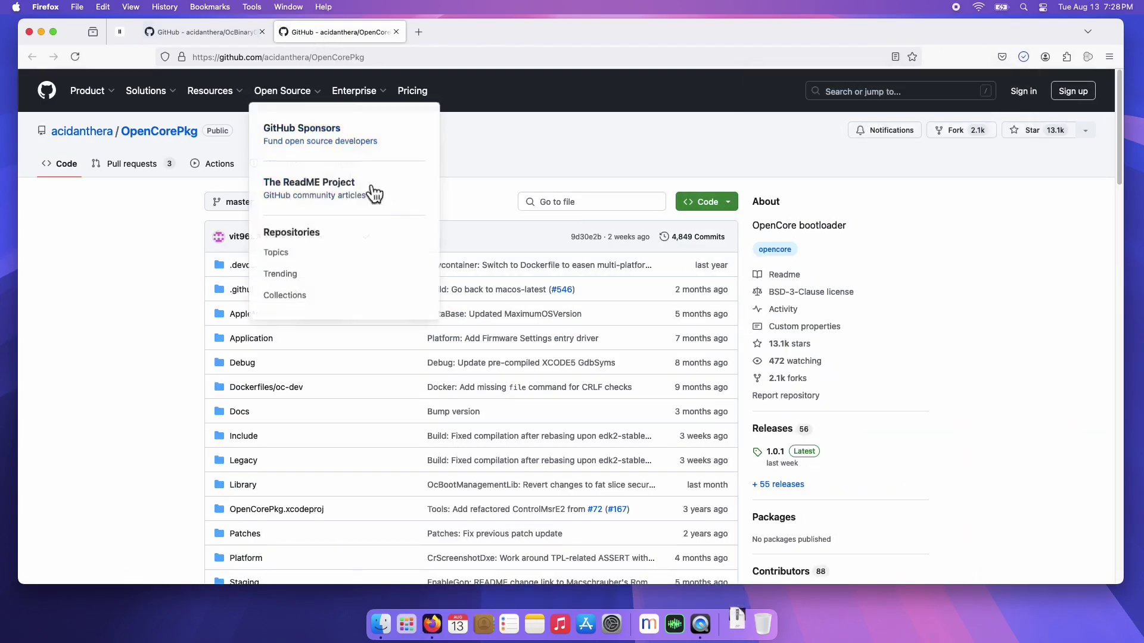
pyautogui.click(778, 456)
pyautogui.scroll(-3, 526, 462)
pyautogui.click(347, 426)
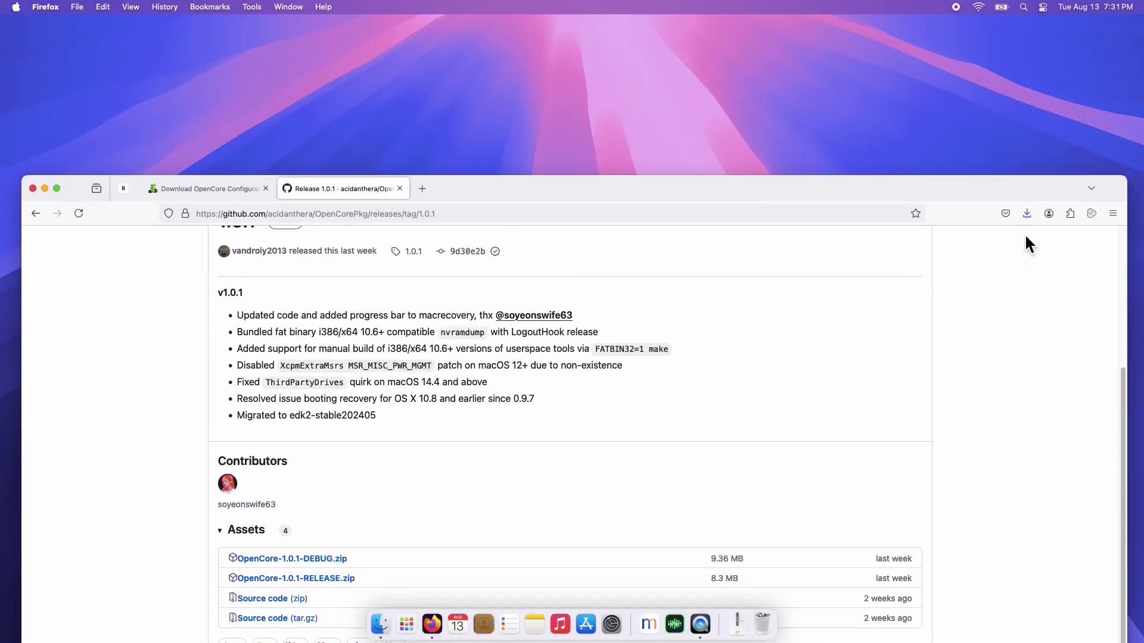
# - Put OCC.zip on the desktop and extract the OcBinaryData, OpenCore-1.0.1 and OCC zips
pyautogui.click(1027, 214)
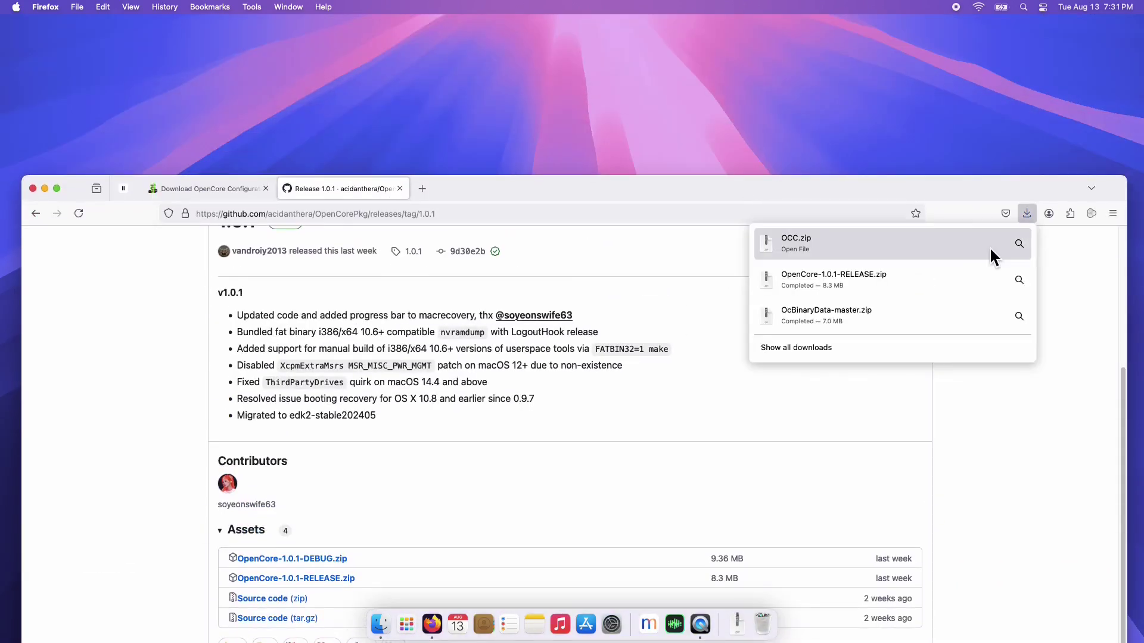
pyautogui.moveTo(990, 250); pyautogui.dragTo(713, 148)
pyautogui.moveTo(832, 280); pyautogui.dragTo(657, 147)
pyautogui.moveTo(826, 314)
pyautogui.mouseDown()
pyautogui.moveTo(610, 148)
pyautogui.moveTo(530, 142)
pyautogui.mouseUp()
pyautogui.click(44, 189)
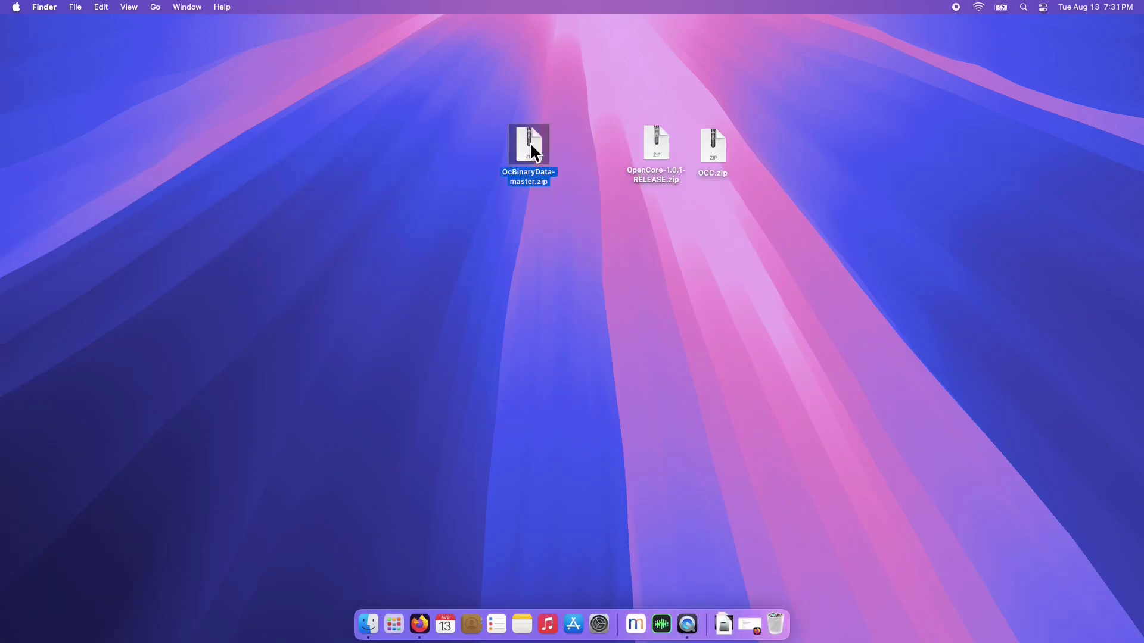
pyautogui.doubleClick(530, 141)
pyautogui.click(655, 147)
pyautogui.doubleClick(655, 148)
pyautogui.doubleClick(711, 144)
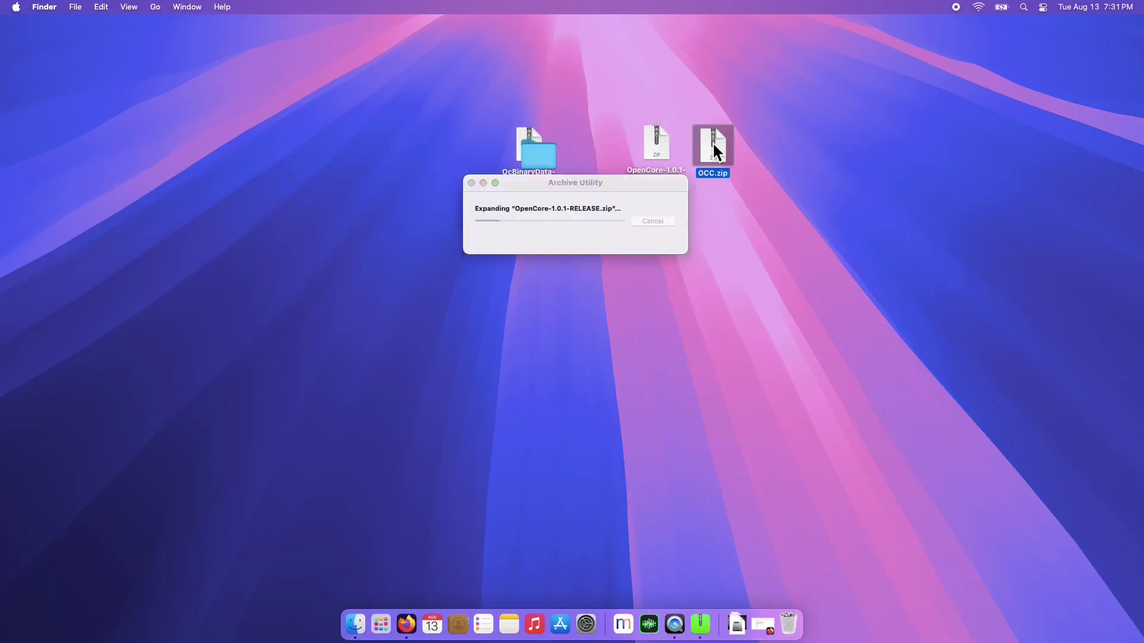
# - Place the extracted folders below their zips and move the three zip files to Trash
pyautogui.moveTo(542, 166); pyautogui.dragTo(536, 234)
pyautogui.moveTo(659, 159); pyautogui.dragTo(659, 246)
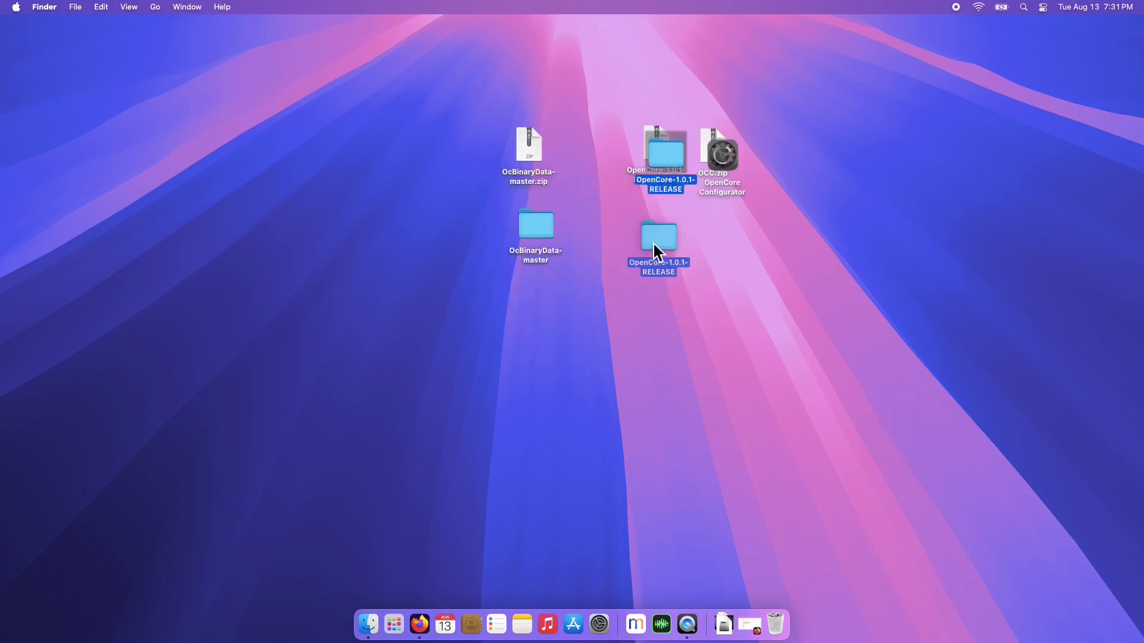
pyautogui.moveTo(720, 157); pyautogui.dragTo(719, 261)
pyautogui.moveTo(448, 103); pyautogui.dragTo(734, 164)
pyautogui.rightClick(730, 157)
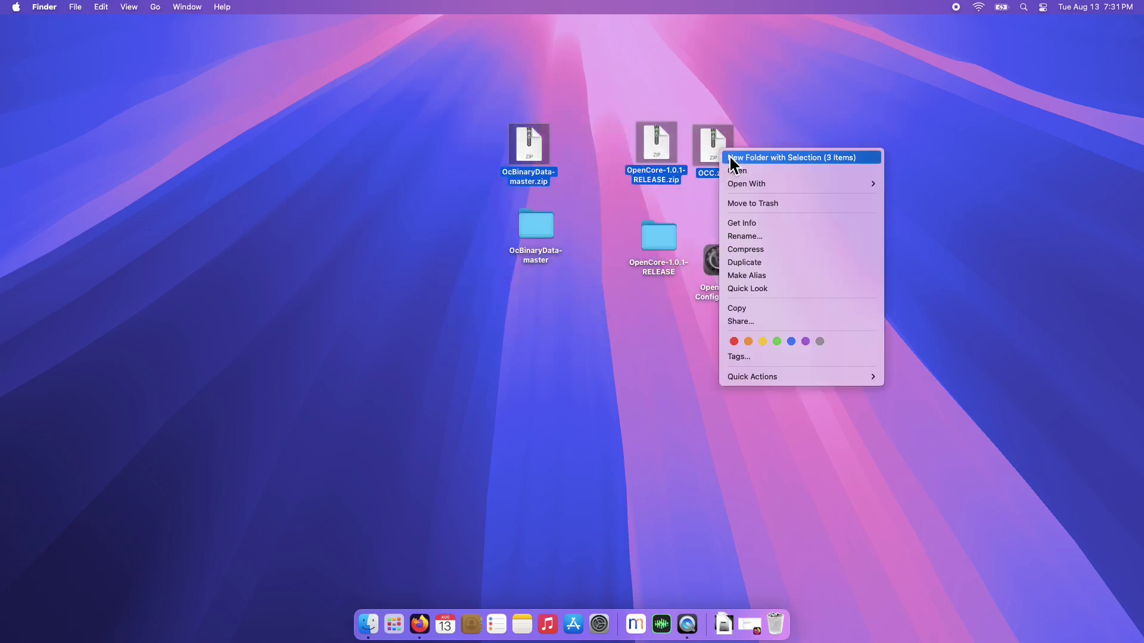
pyautogui.click(743, 203)
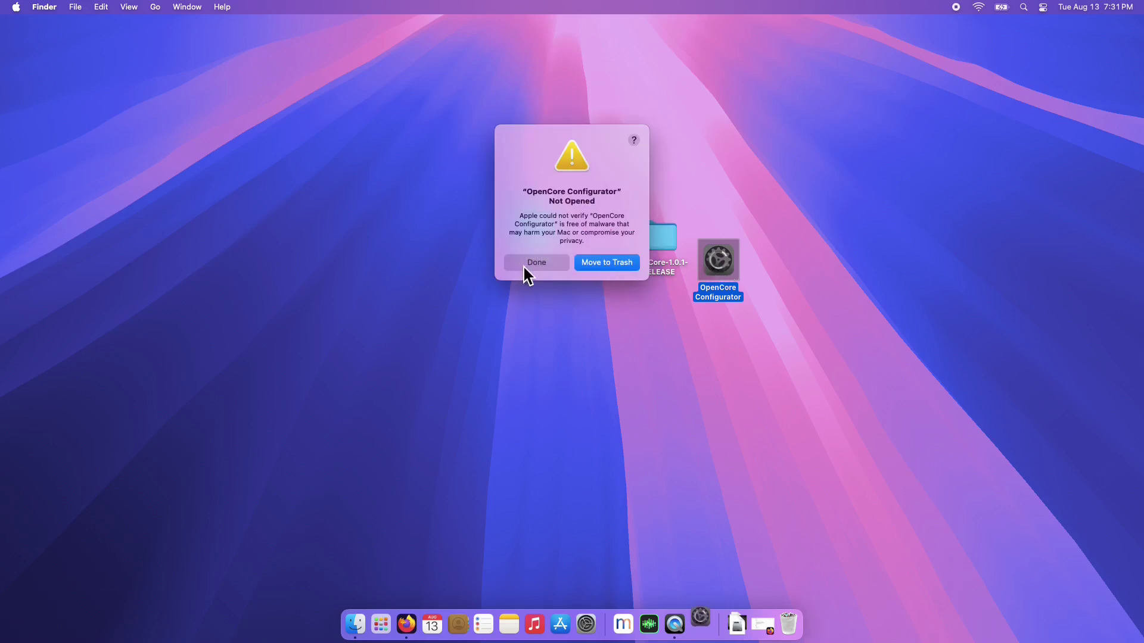
# - Allow OpenCore Configurator with Open Anyway in Privacy & Security, confirming with the password
pyautogui.click(528, 265)
pyautogui.click(607, 623)
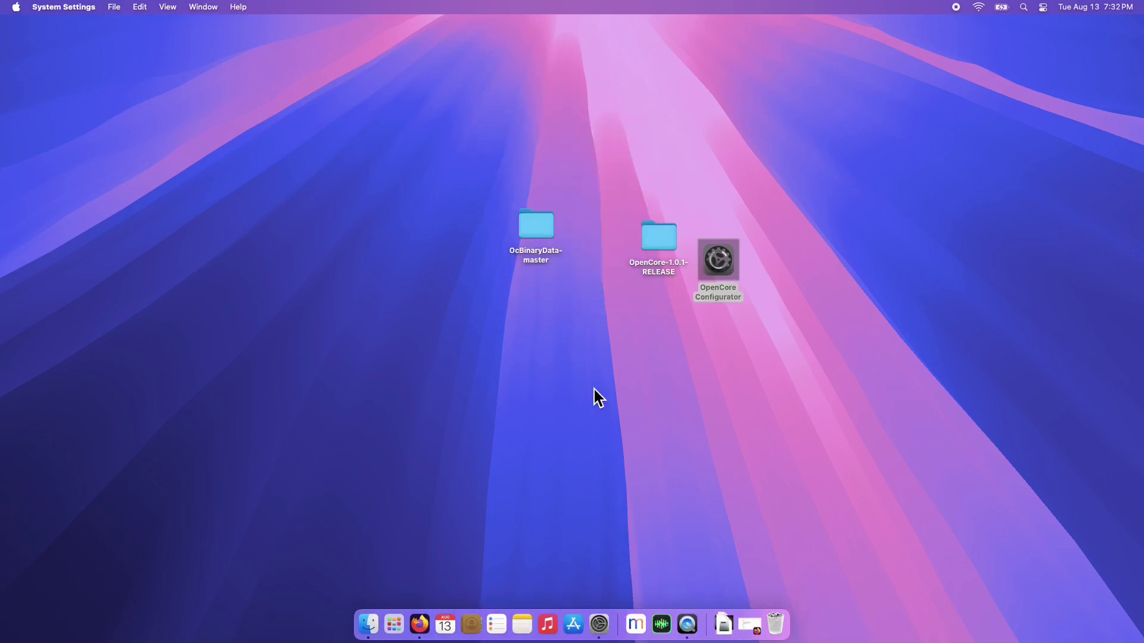
pyautogui.scroll(-2, 281, 447)
pyautogui.scroll(-5, 285, 411)
pyautogui.click(286, 399)
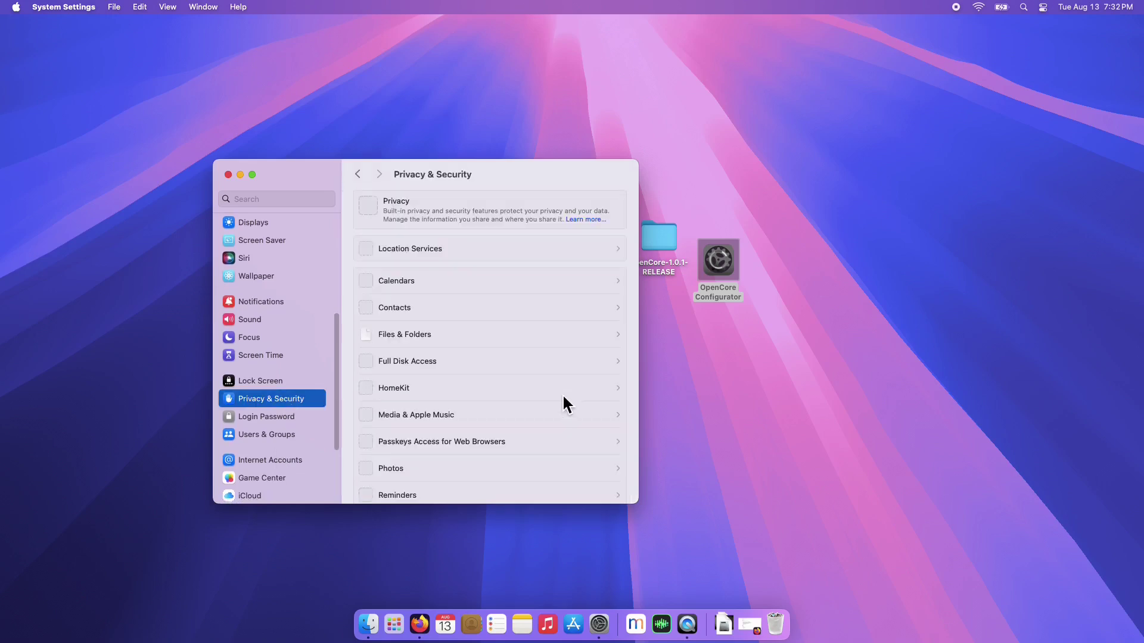
pyautogui.scroll(-5, 563, 392)
pyautogui.scroll(-5, 563, 396)
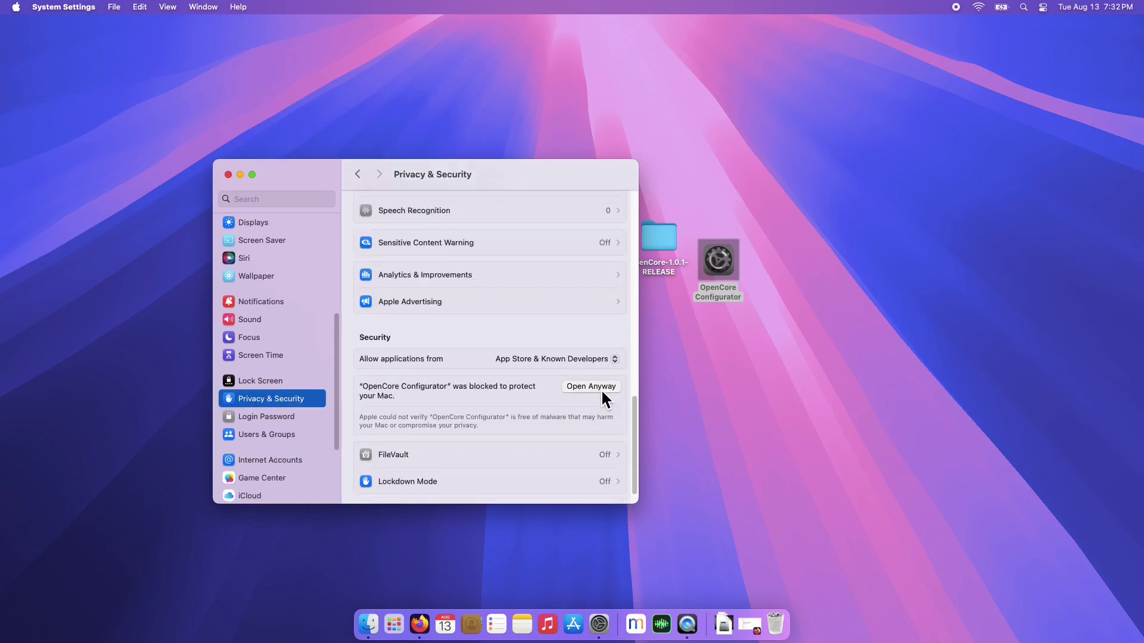
pyautogui.click(591, 386)
pyautogui.click(578, 273)
pyautogui.write('****')
pyautogui.press('Return')
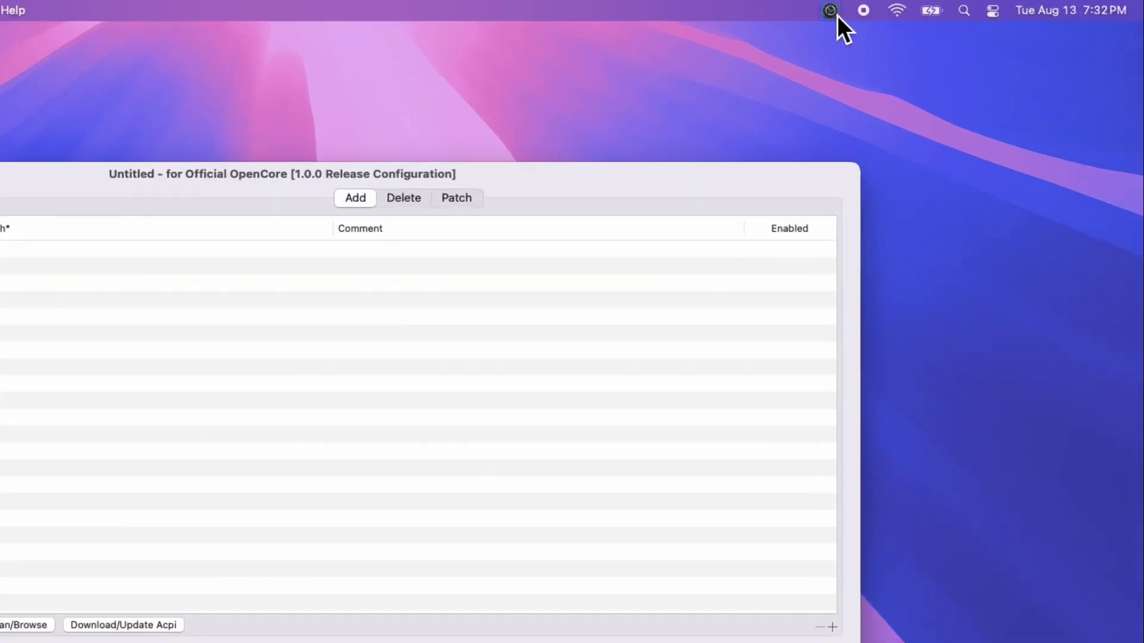
# - Mount the NVMe disk's EFI partition (disk1s1) with the password, then minimize the window
pyautogui.click(933, 7)
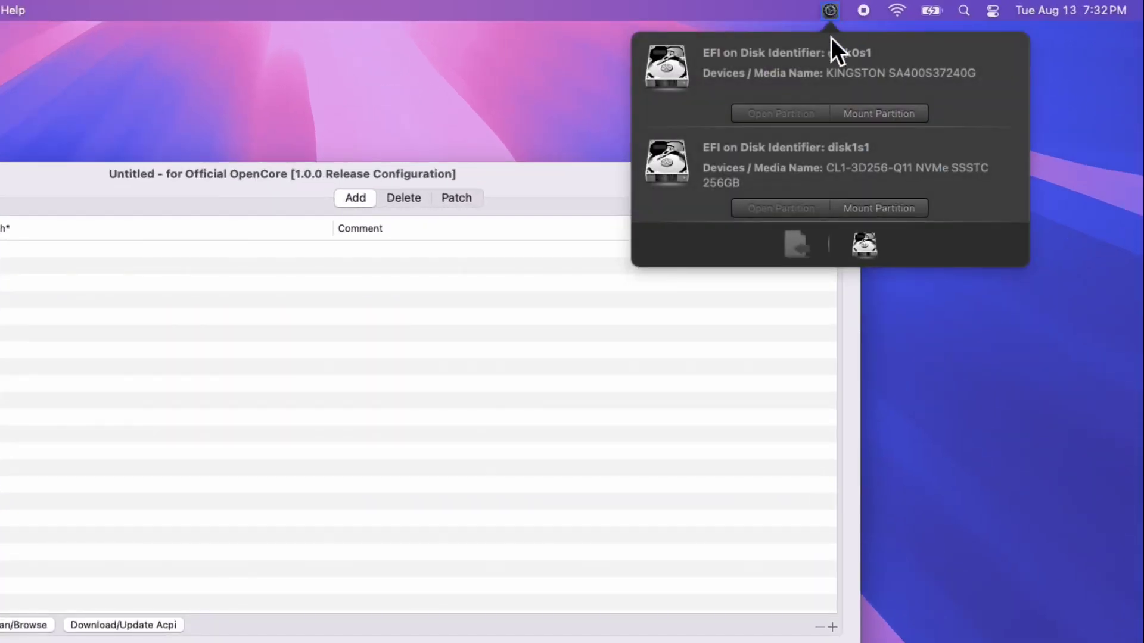
pyautogui.click(864, 211)
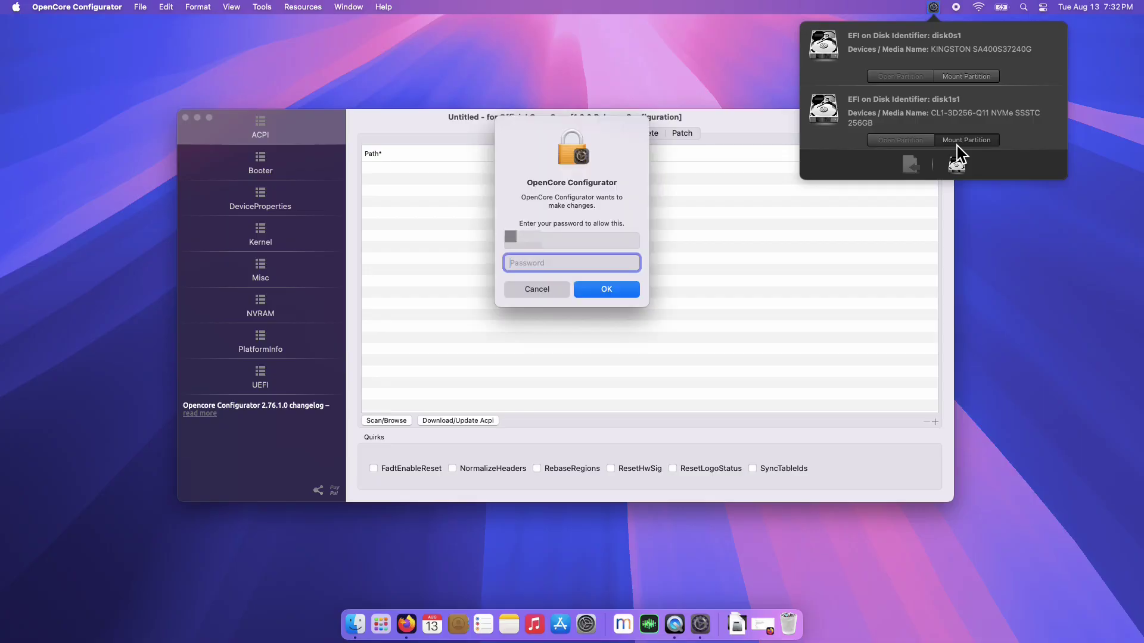
pyautogui.write('••')
pyautogui.press('Return')
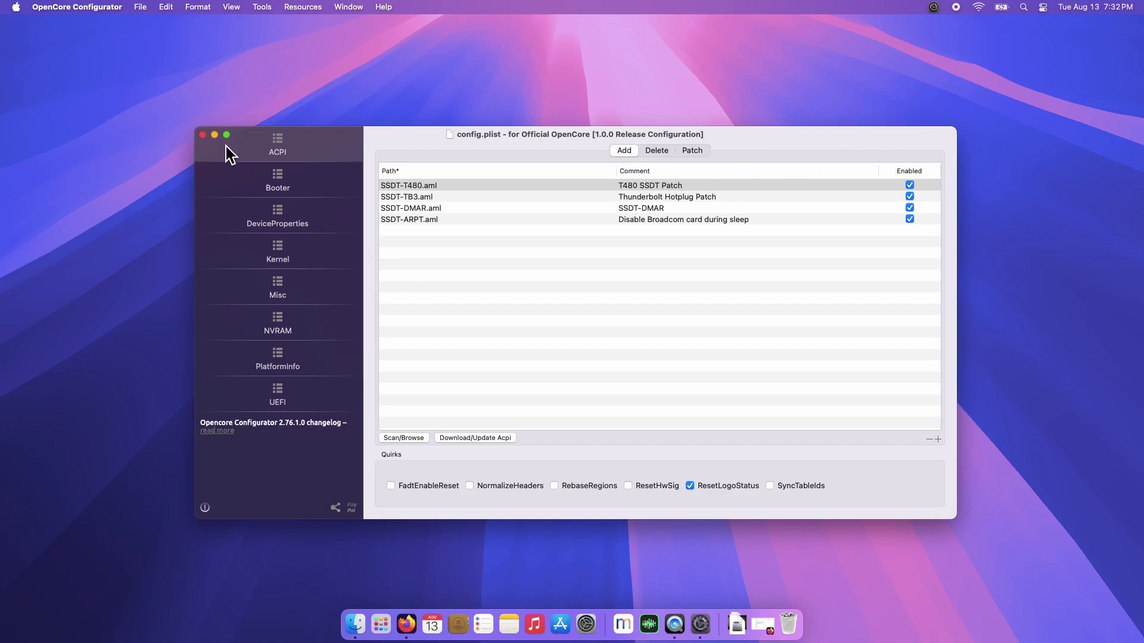
pyautogui.click(215, 135)
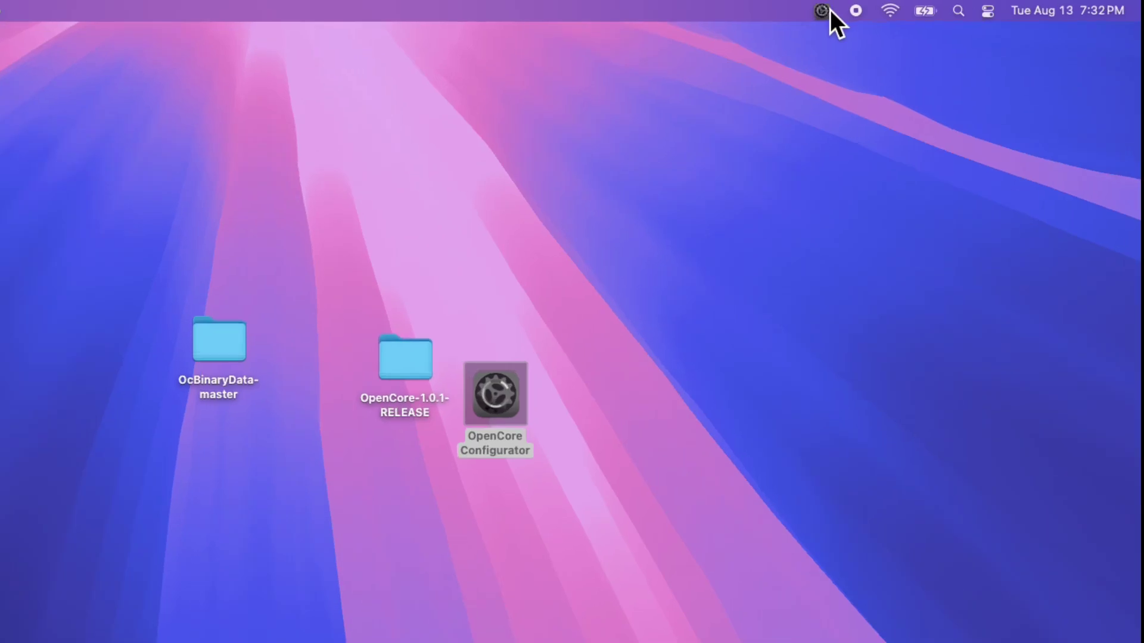
# - Open the mounted EFI partition and select OCEFIAudio_VoiceOver_Boot.mp3 in OcBinaryData-master/Resources/Audio
pyautogui.click(934, 7)
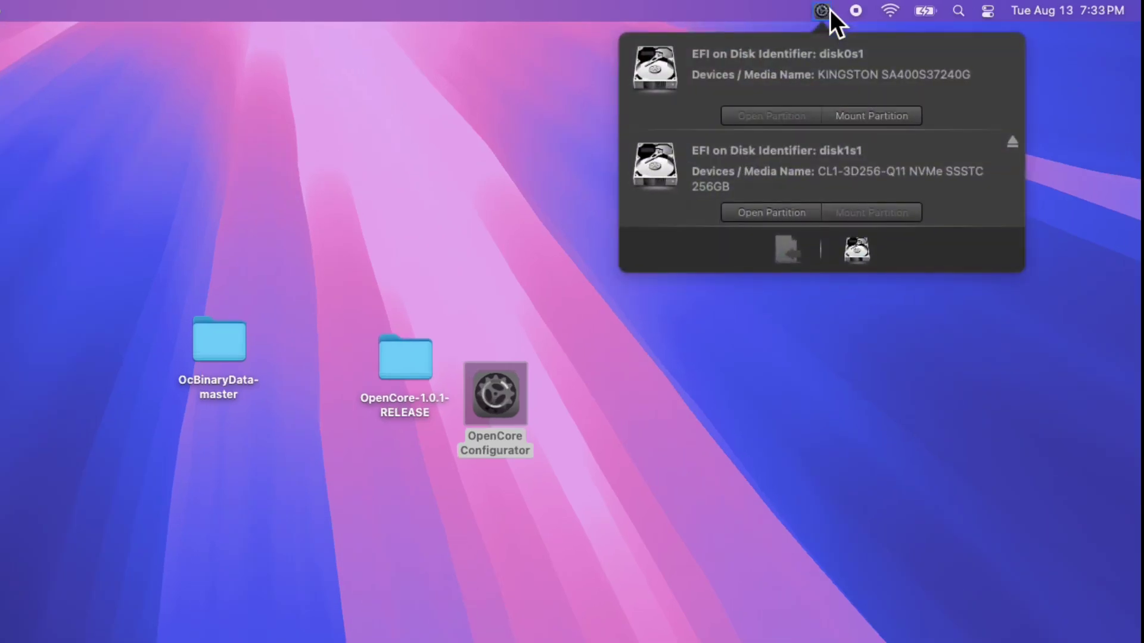
pyautogui.click(771, 215)
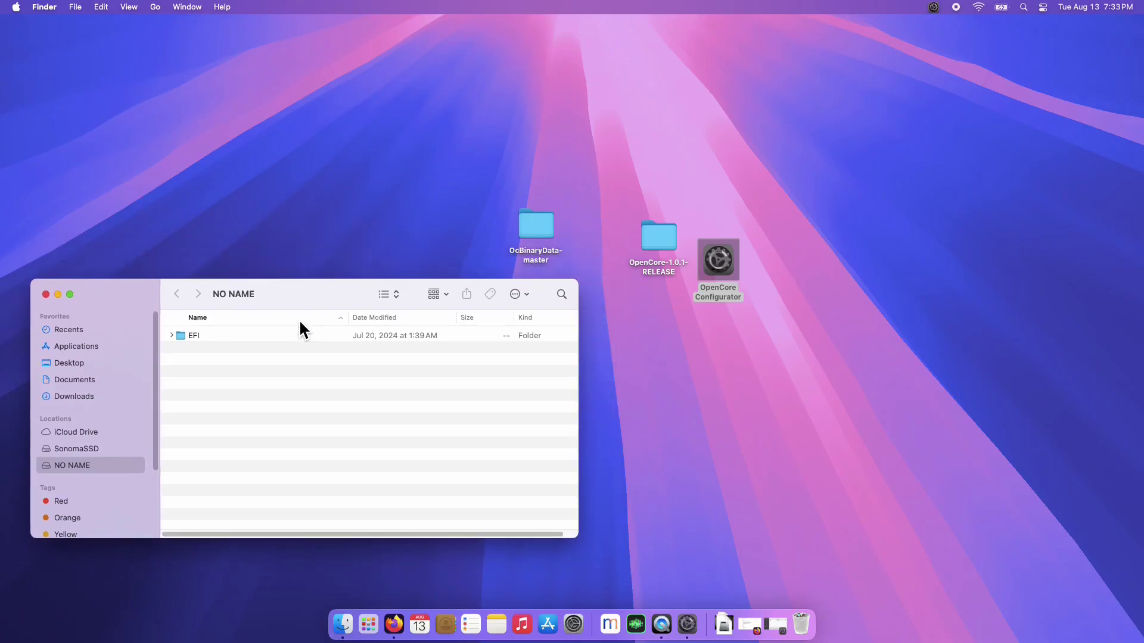
pyautogui.doubleClick(550, 231)
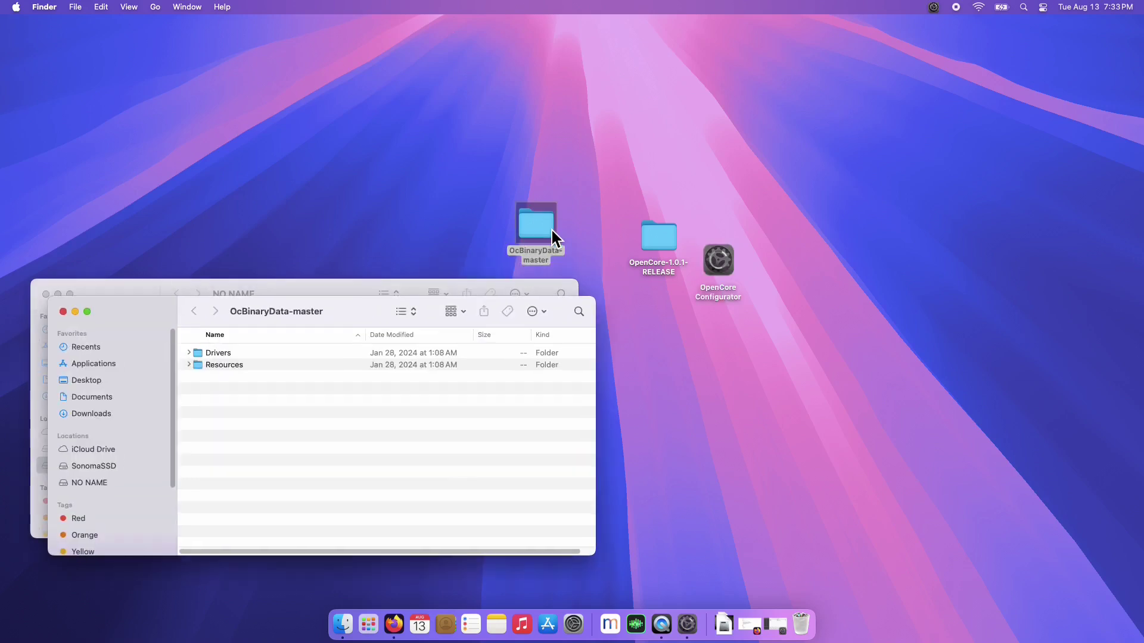
pyautogui.doubleClick(690, 224)
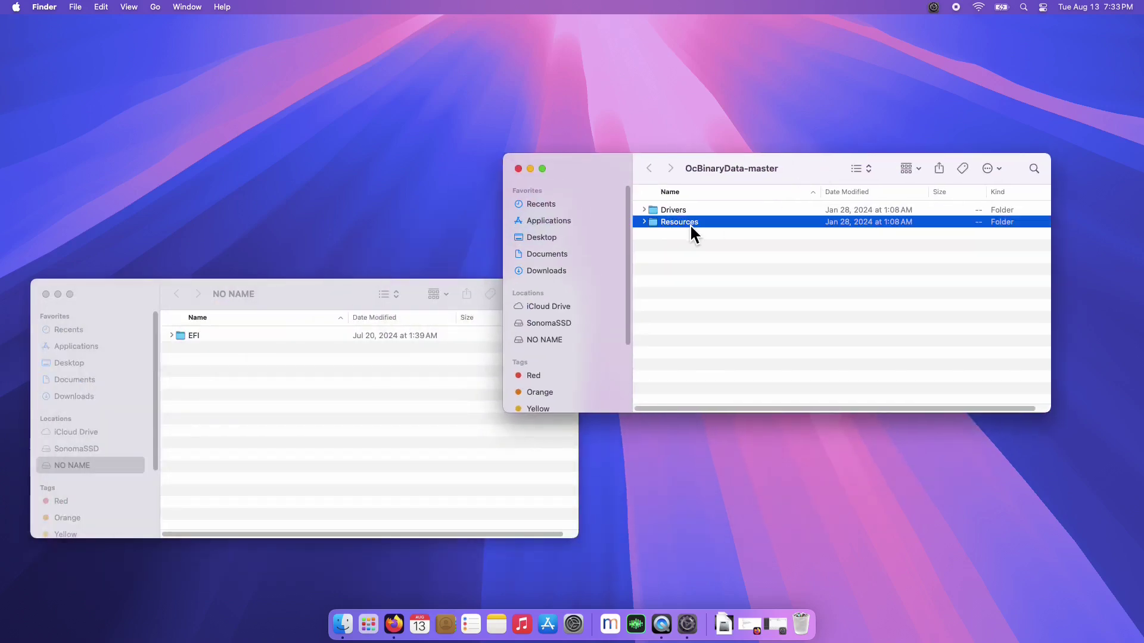
pyautogui.click(678, 212)
pyautogui.doubleClick(678, 211)
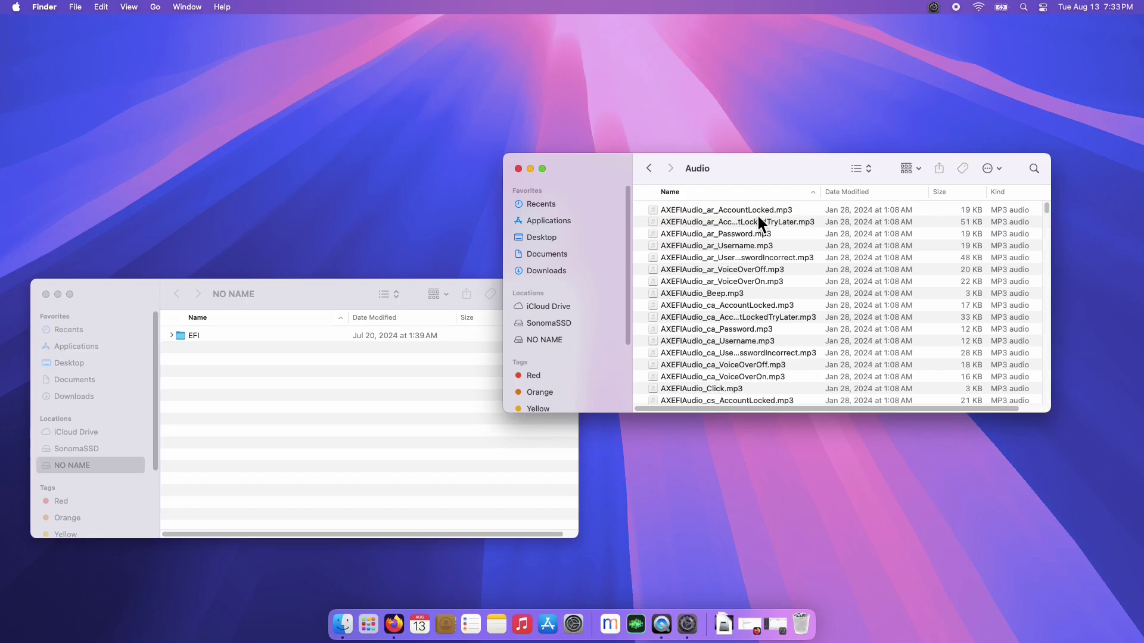
pyautogui.moveTo(1048, 229); pyautogui.dragTo(1047, 460)
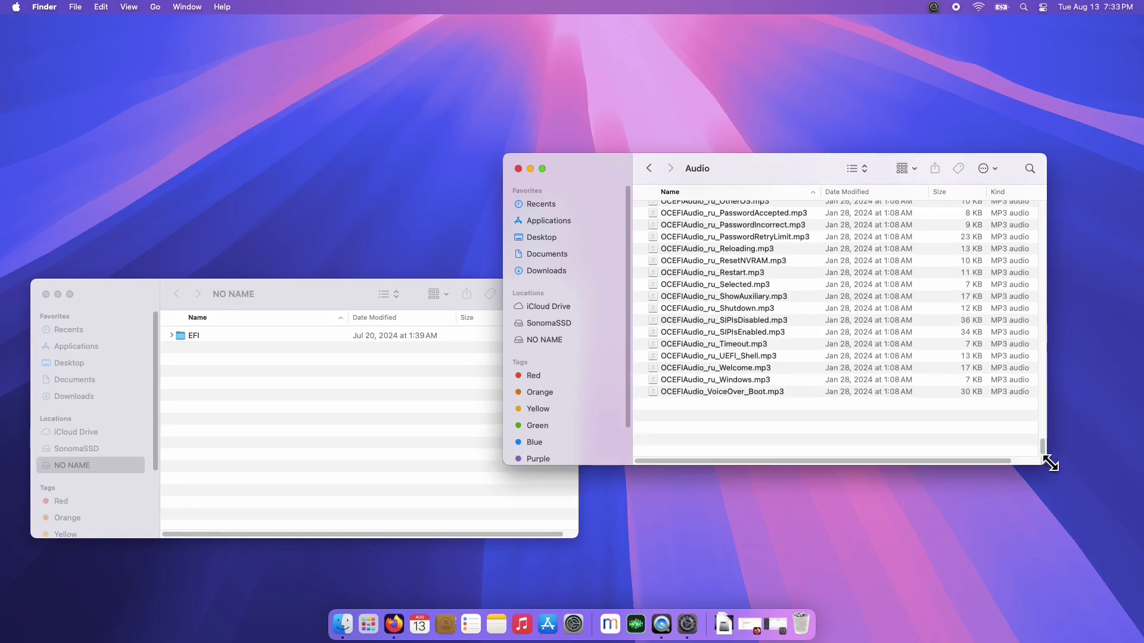
pyautogui.click(761, 392)
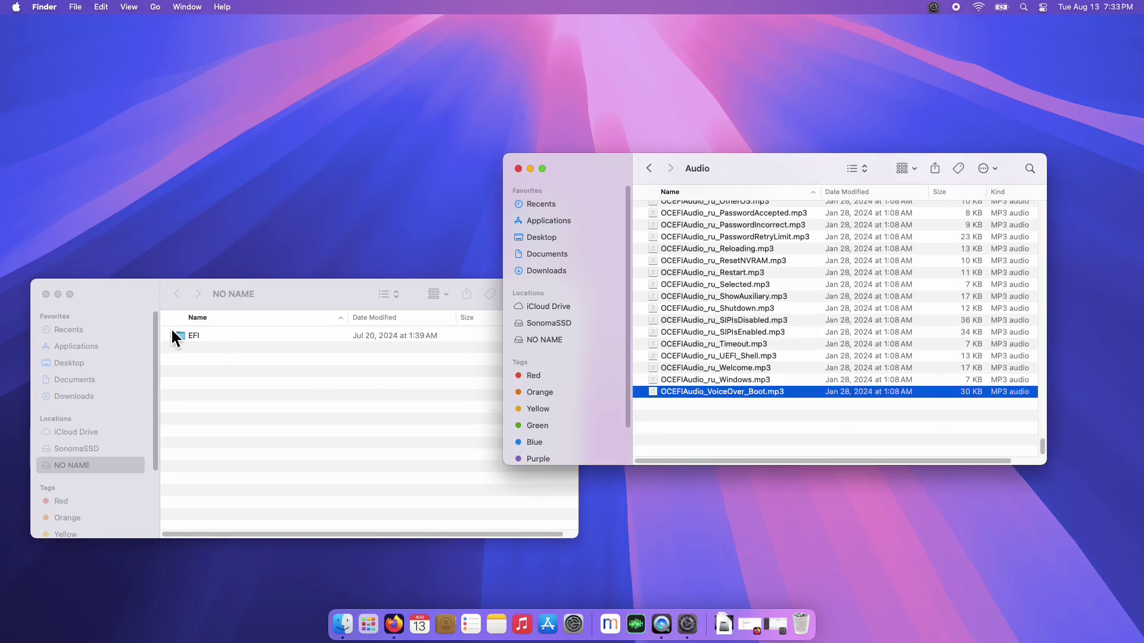
# - Copy the MP3 into the drive's EFI/OC/Resources/Audio folder, replacing the existing copy
pyautogui.click(179, 339)
pyautogui.doubleClick(199, 340)
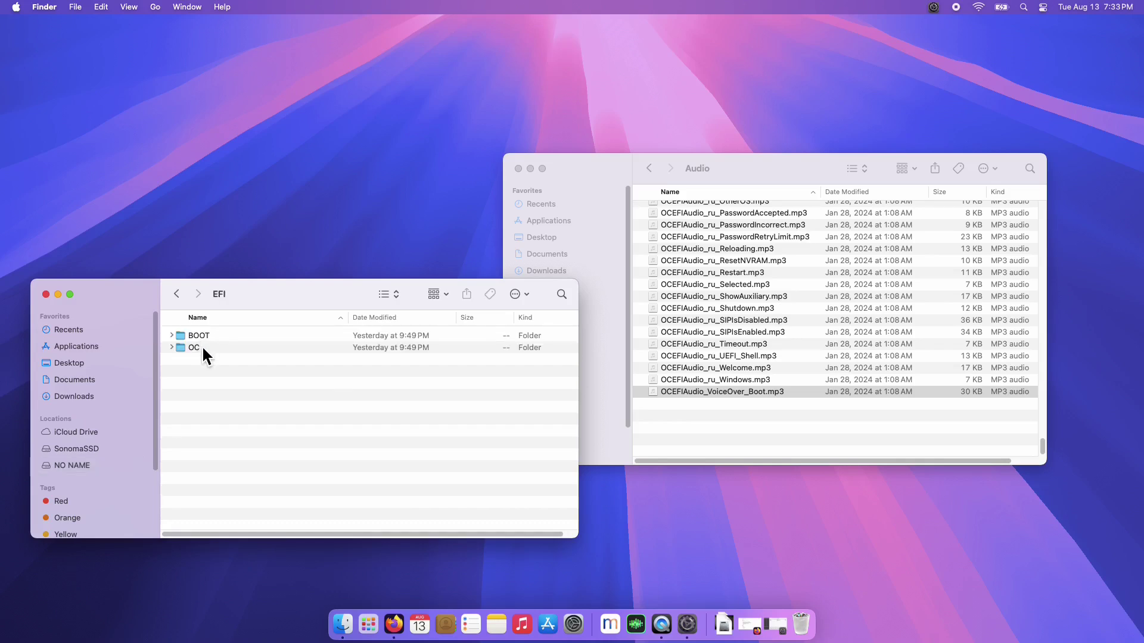
pyautogui.doubleClick(206, 407)
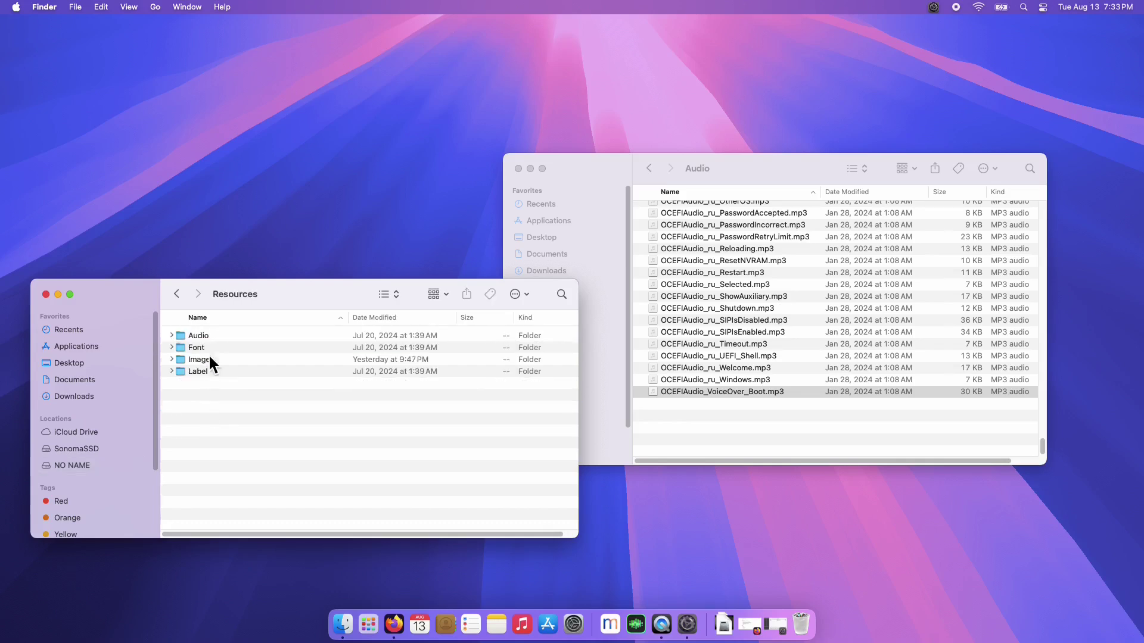
pyautogui.doubleClick(209, 336)
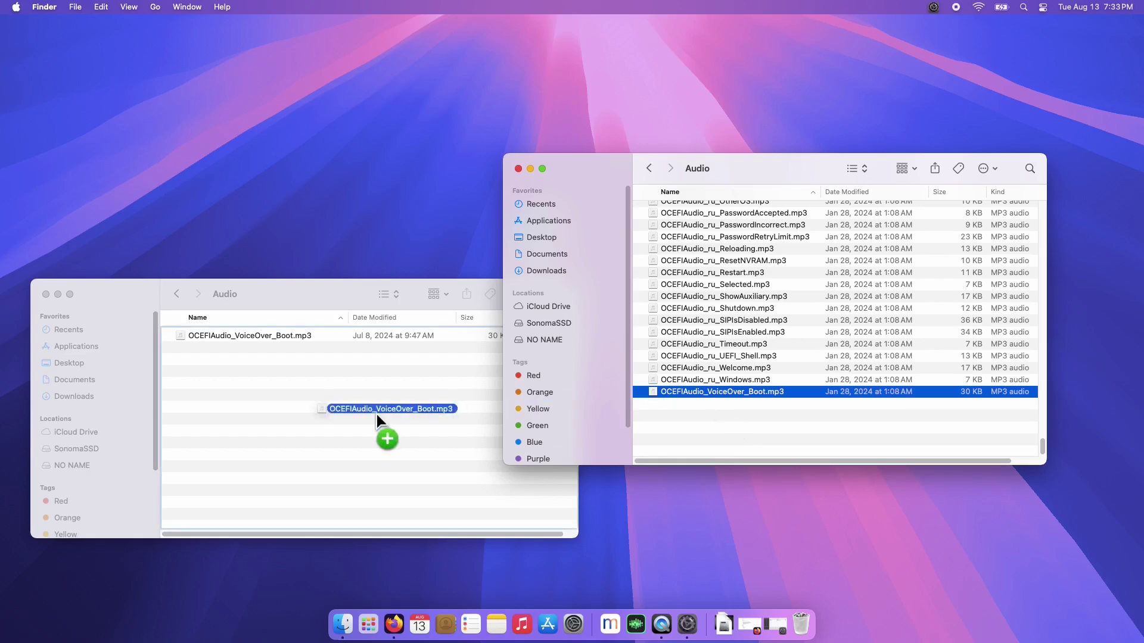
pyautogui.moveTo(723, 391); pyautogui.dragTo(376, 414)
pyautogui.click(663, 203)
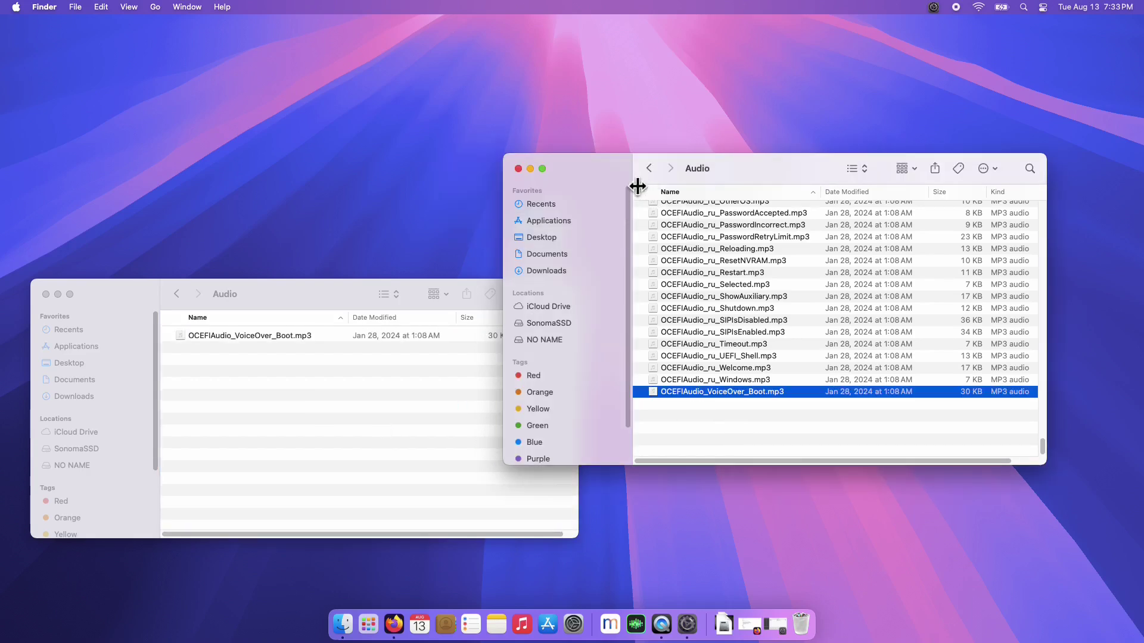
pyautogui.click(517, 168)
pyautogui.click(665, 242)
# - Open the OpenCore-1.0.1-RELEASE X64/EFI/OC/Drivers folder in a window at the upper right
pyautogui.doubleClick(669, 244)
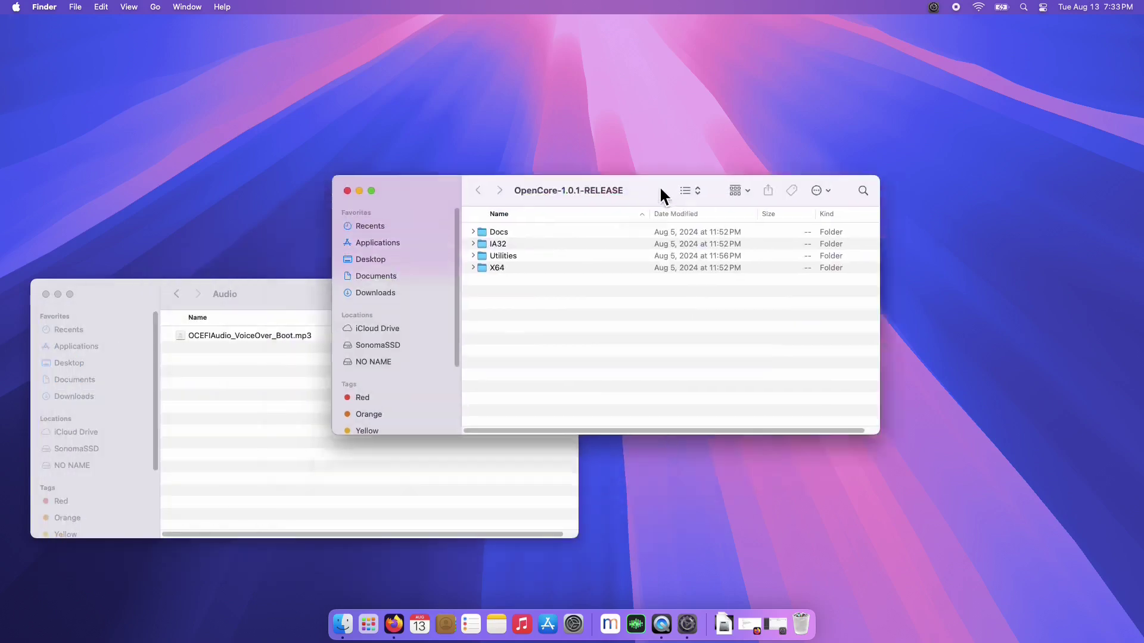
pyautogui.moveTo(399, 311); pyautogui.dragTo(818, 101)
pyautogui.doubleClick(655, 179)
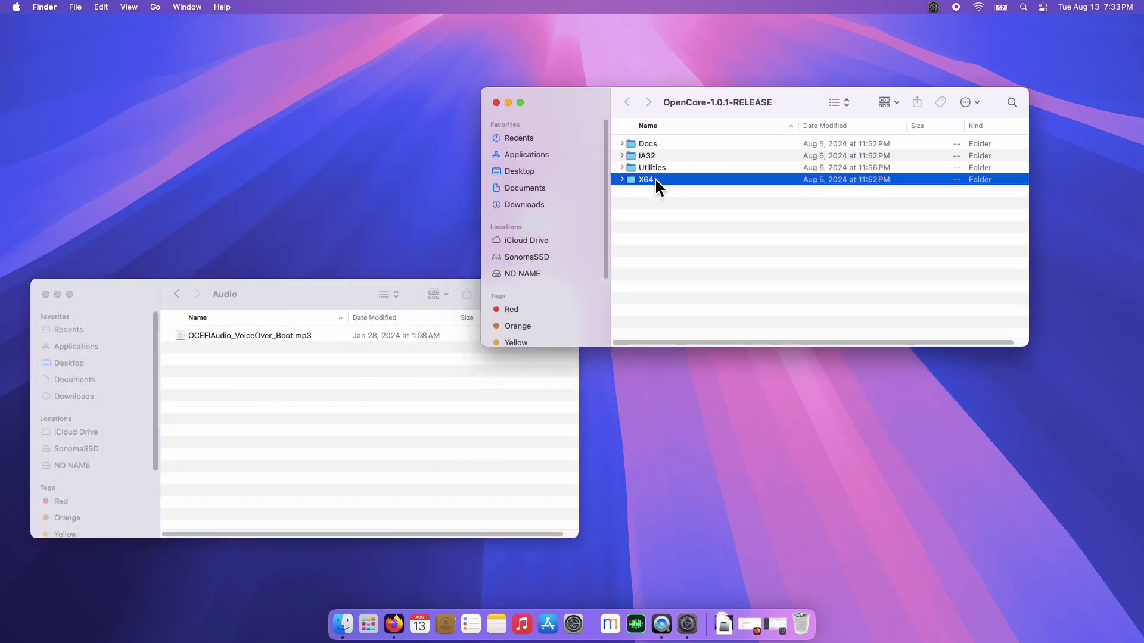
pyautogui.doubleClick(655, 144)
pyautogui.doubleClick(648, 156)
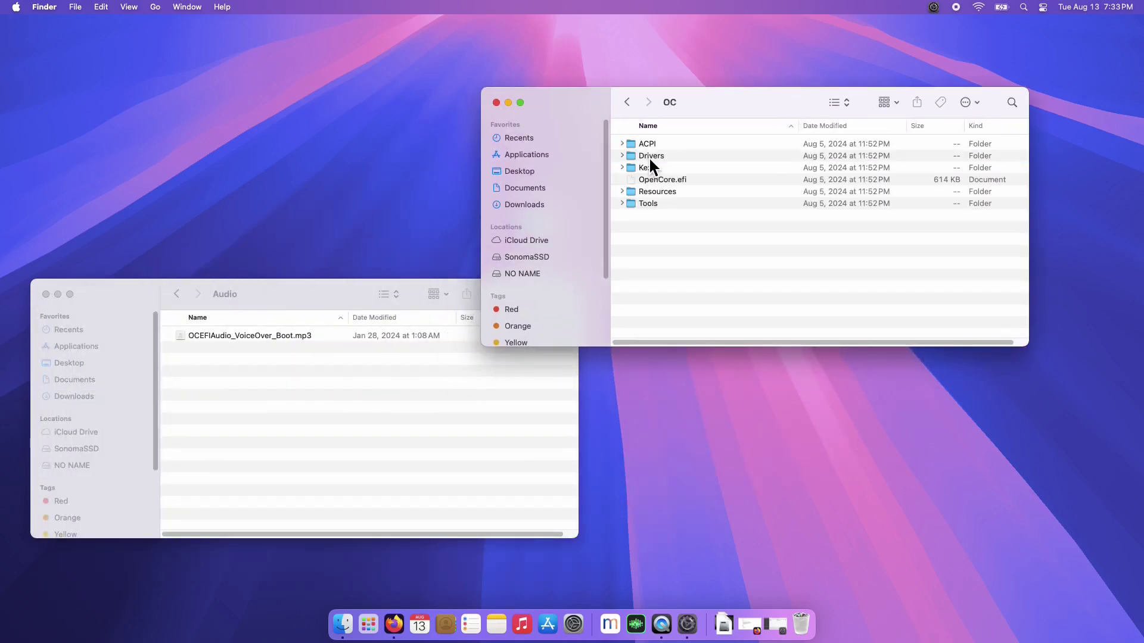
pyautogui.doubleClick(650, 157)
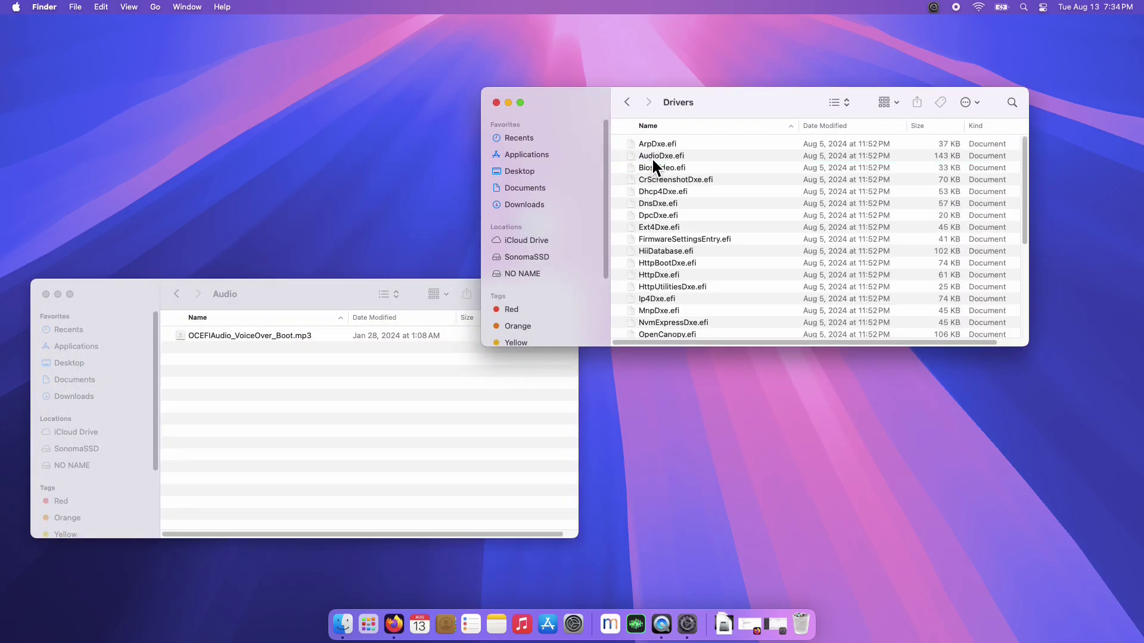
# - Copy AudioDxe.efi into the drive's OC/Drivers folder, replacing the old file, and close both windows
pyautogui.click(176, 296)
pyautogui.click(175, 297)
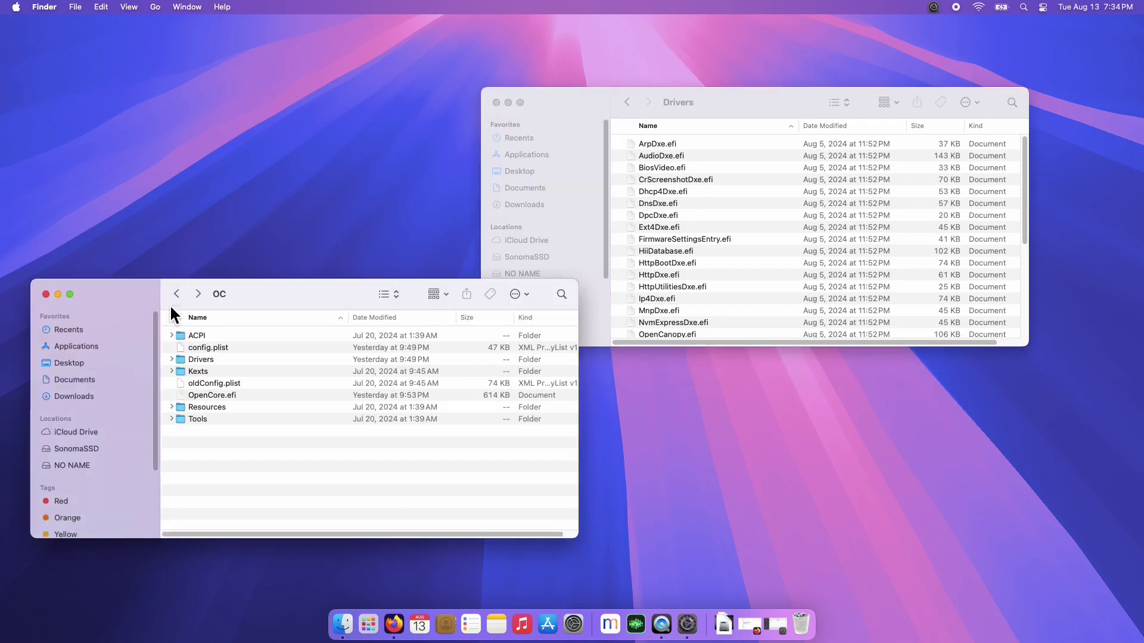
pyautogui.doubleClick(200, 360)
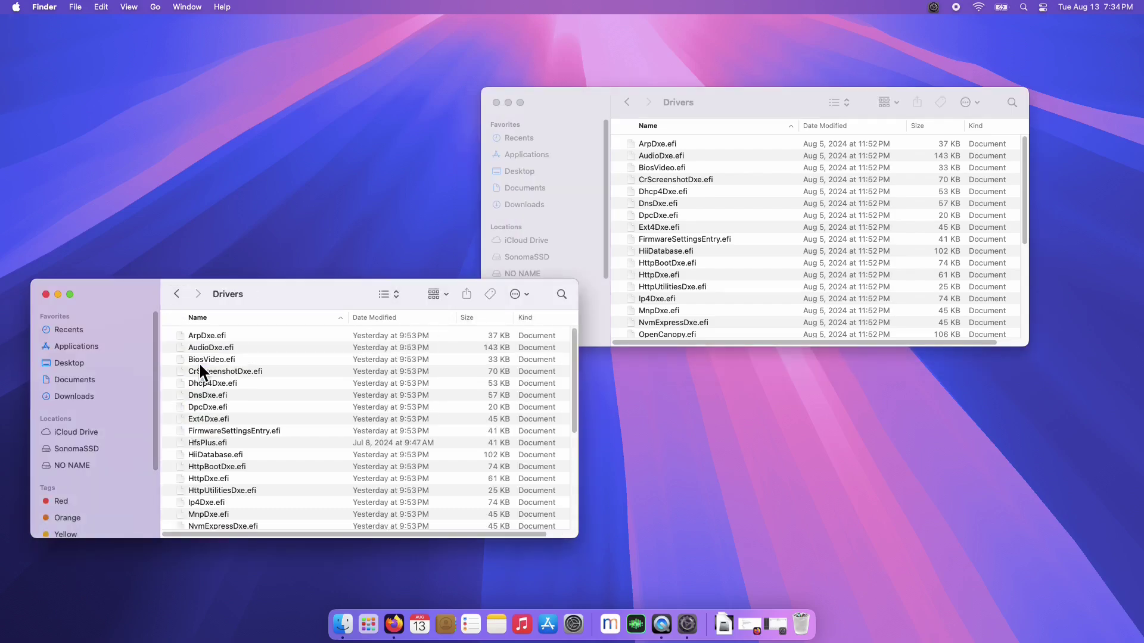
pyautogui.click(685, 158)
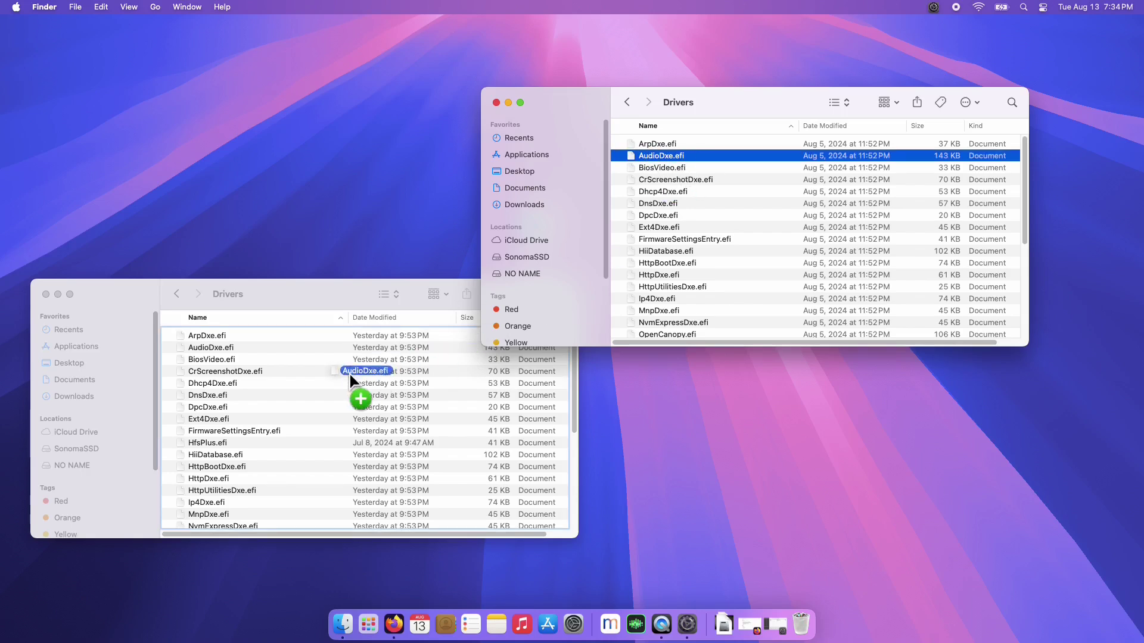
pyautogui.moveTo(664, 185); pyautogui.dragTo(348, 372)
pyautogui.click(672, 203)
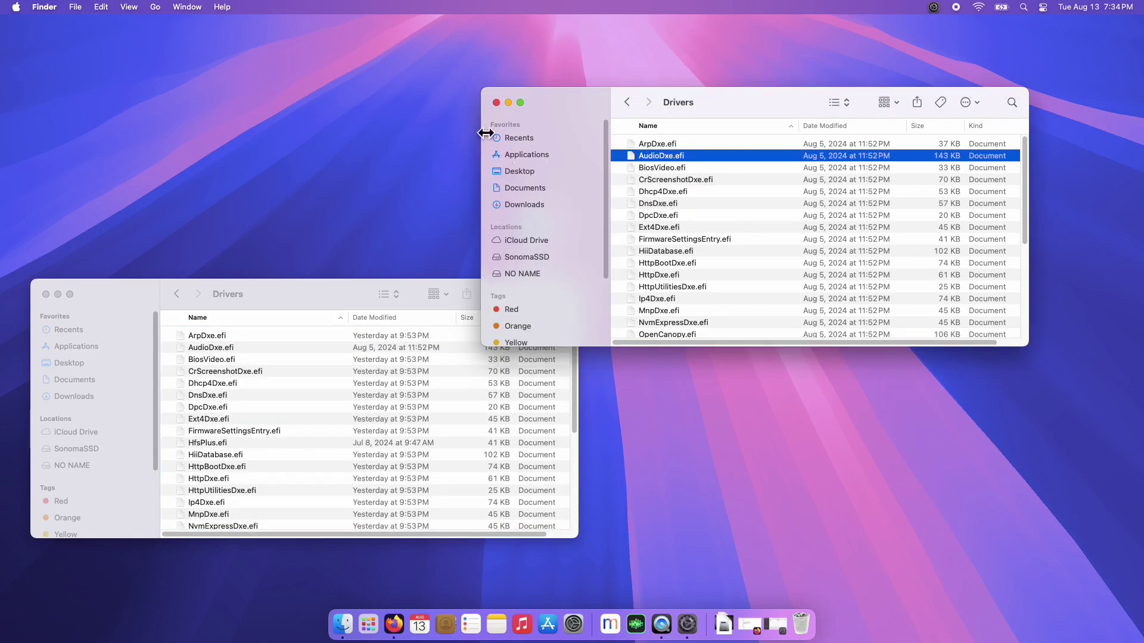
pyautogui.click(496, 104)
pyautogui.click(45, 295)
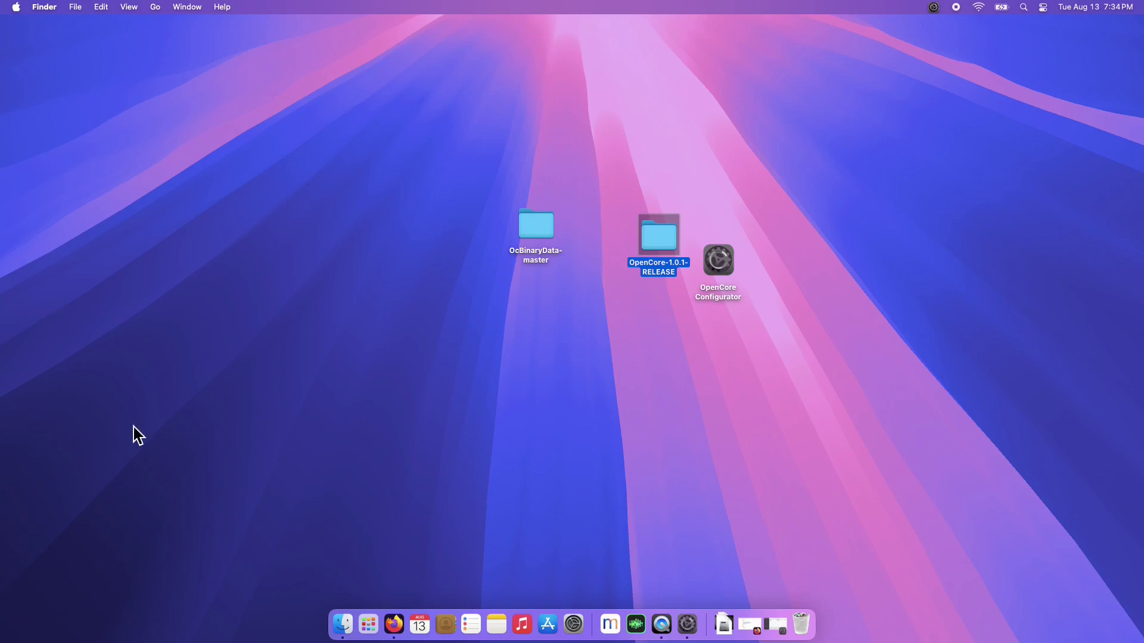
pyautogui.click(775, 616)
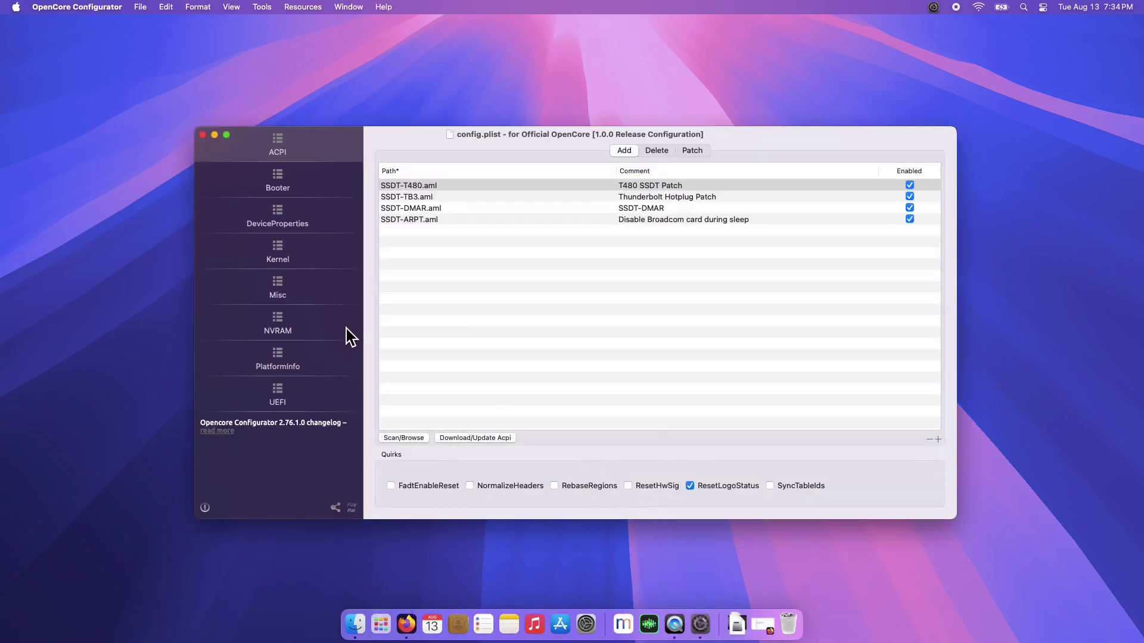
# - Under UEFI > Audio, leave the device path unchanged and keep PlayChime set to Enabled
pyautogui.click(288, 399)
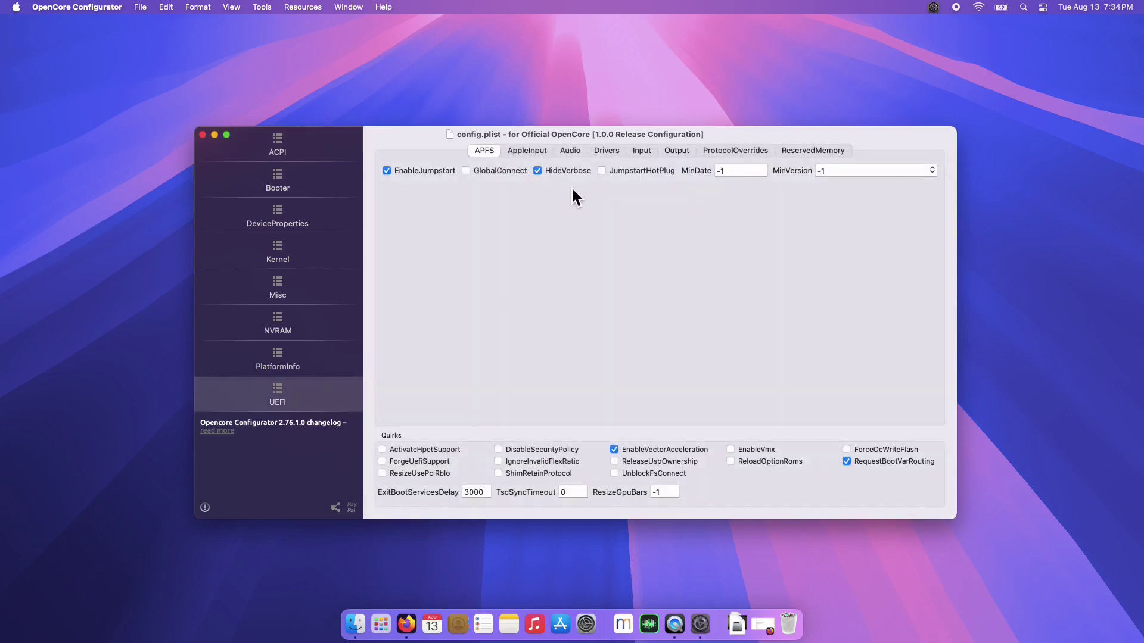
pyautogui.click(570, 151)
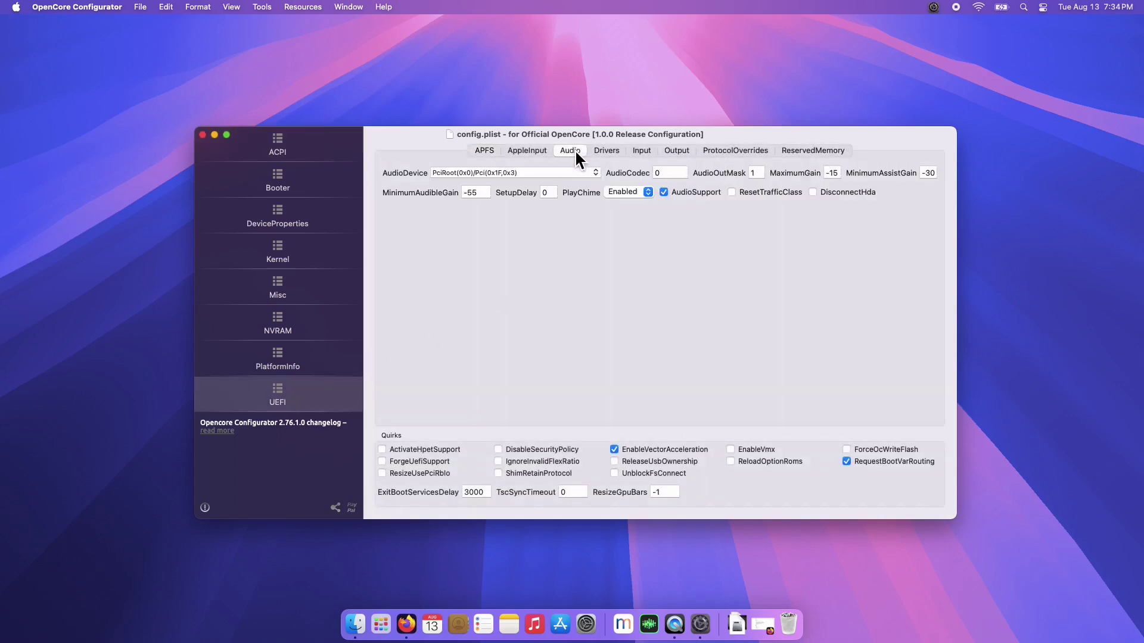
pyautogui.click(598, 176)
pyautogui.press('Escape')
pyautogui.click(647, 193)
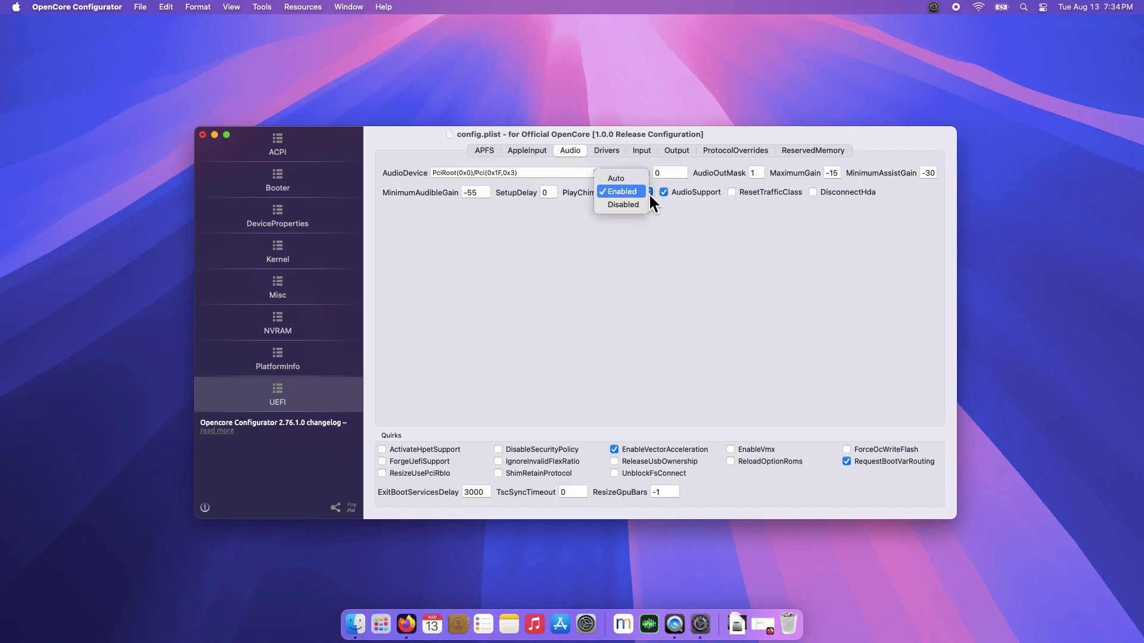
pyautogui.click(645, 191)
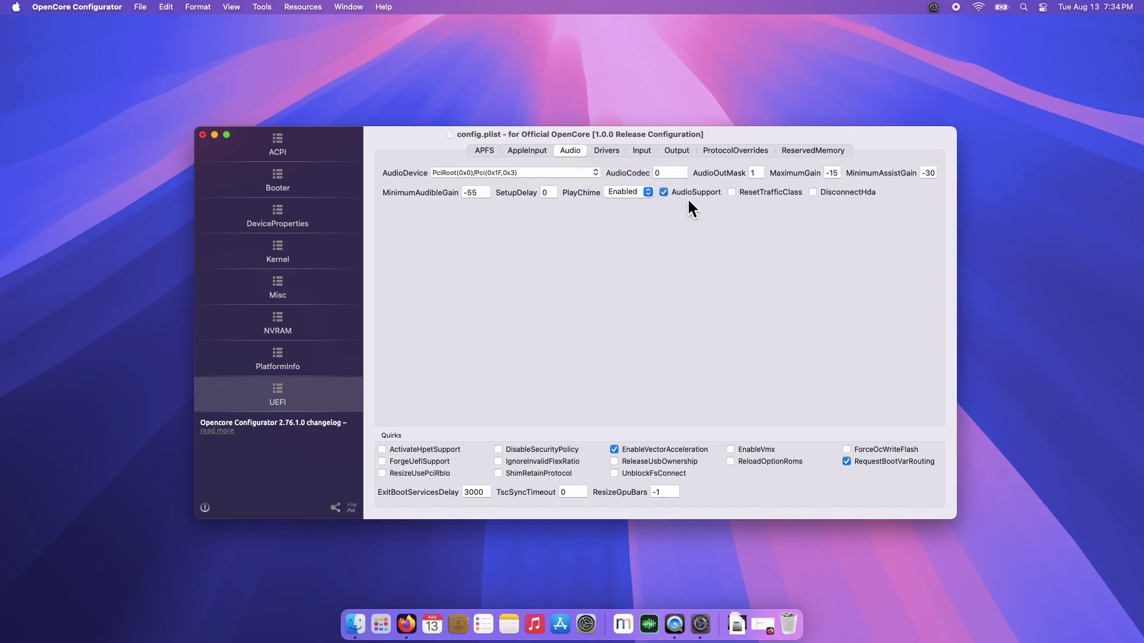
pyautogui.click(613, 154)
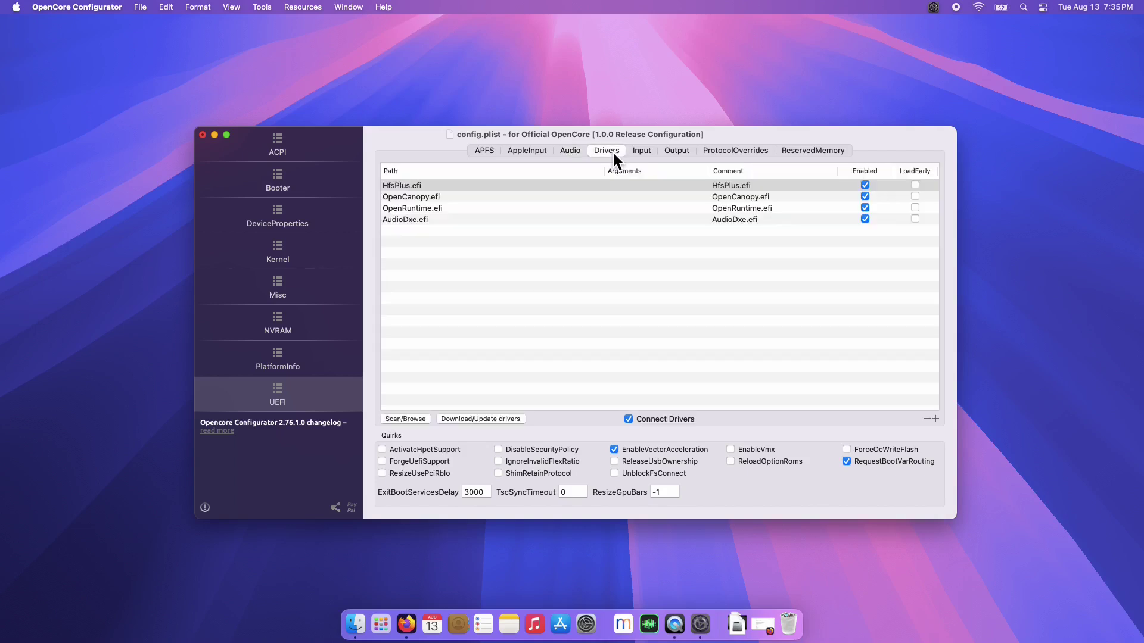
# - Browse to NO NAME/EFI/OC/Drivers and add AudioDxe.efi to the UEFI Drivers list
pyautogui.click(401, 418)
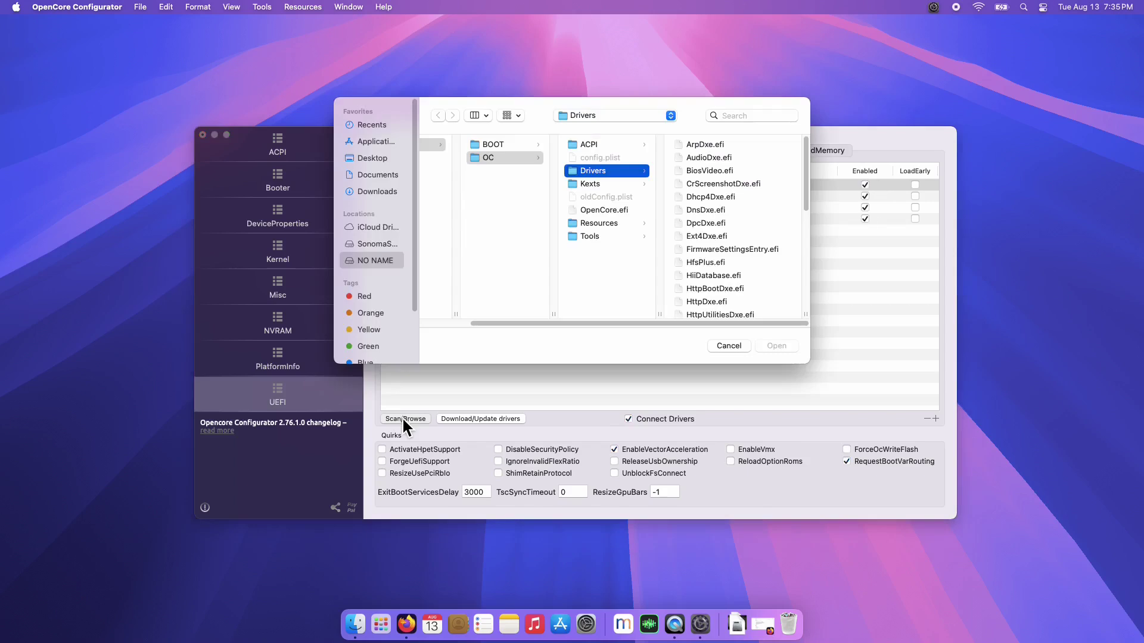
pyautogui.click(388, 261)
pyautogui.click(474, 145)
pyautogui.click(548, 159)
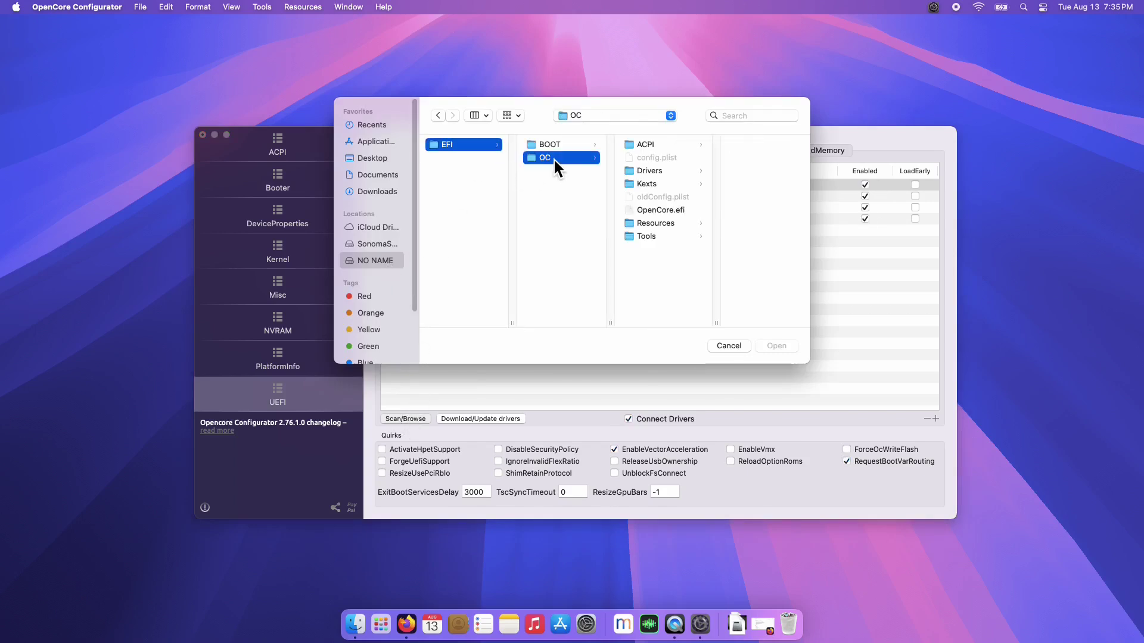
pyautogui.click(663, 170)
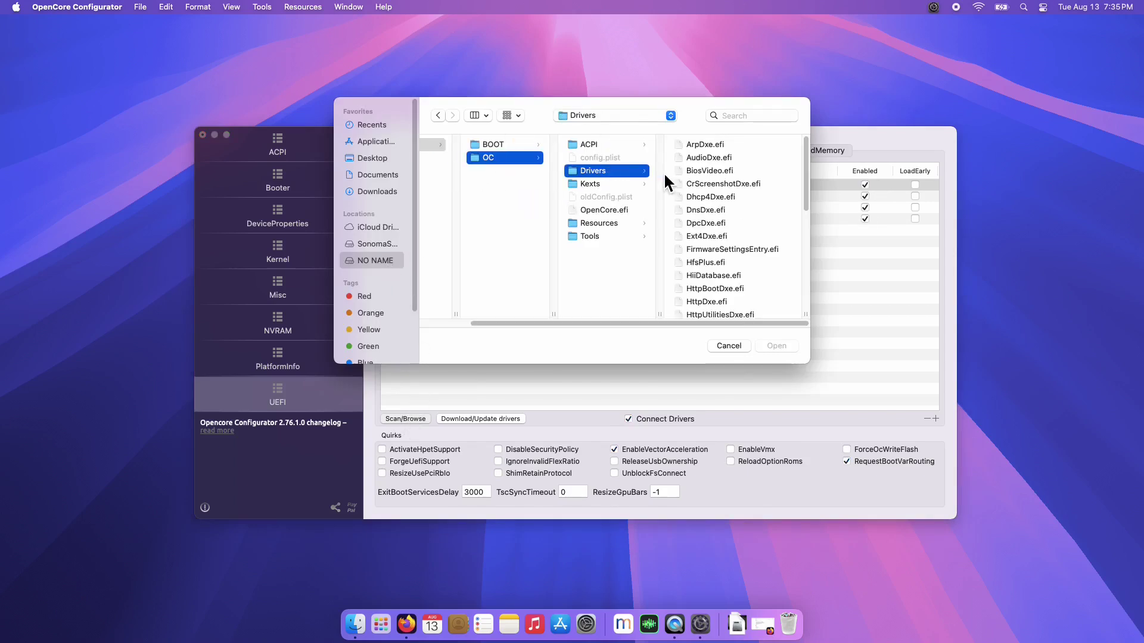
pyautogui.click(707, 157)
pyautogui.click(773, 346)
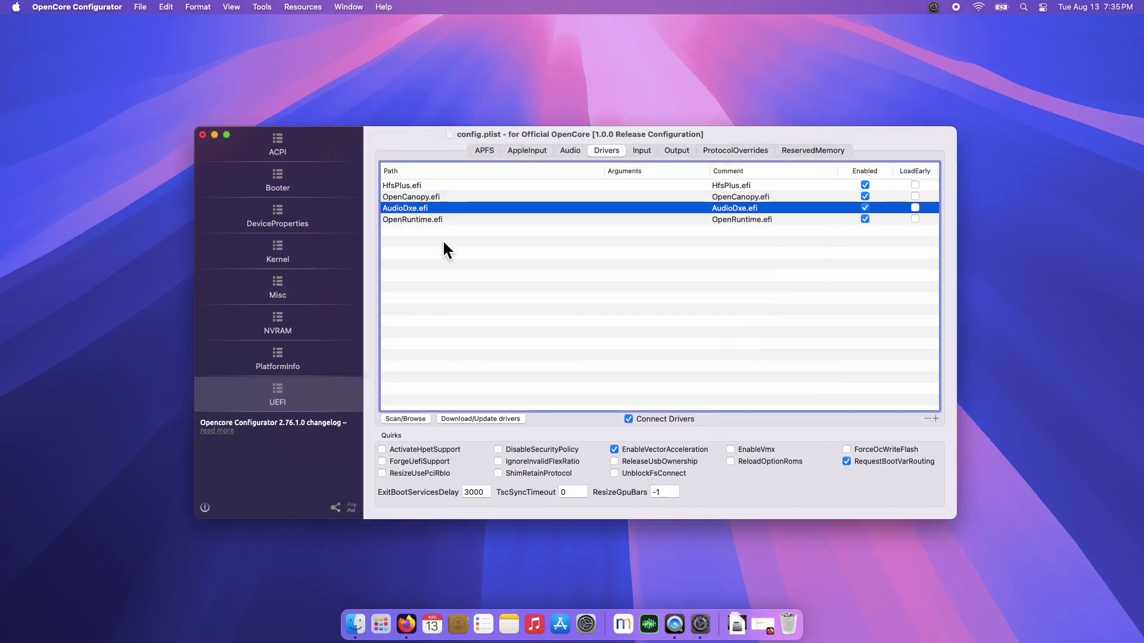
# - Save config.plist from the File menu
pyautogui.click(140, 7)
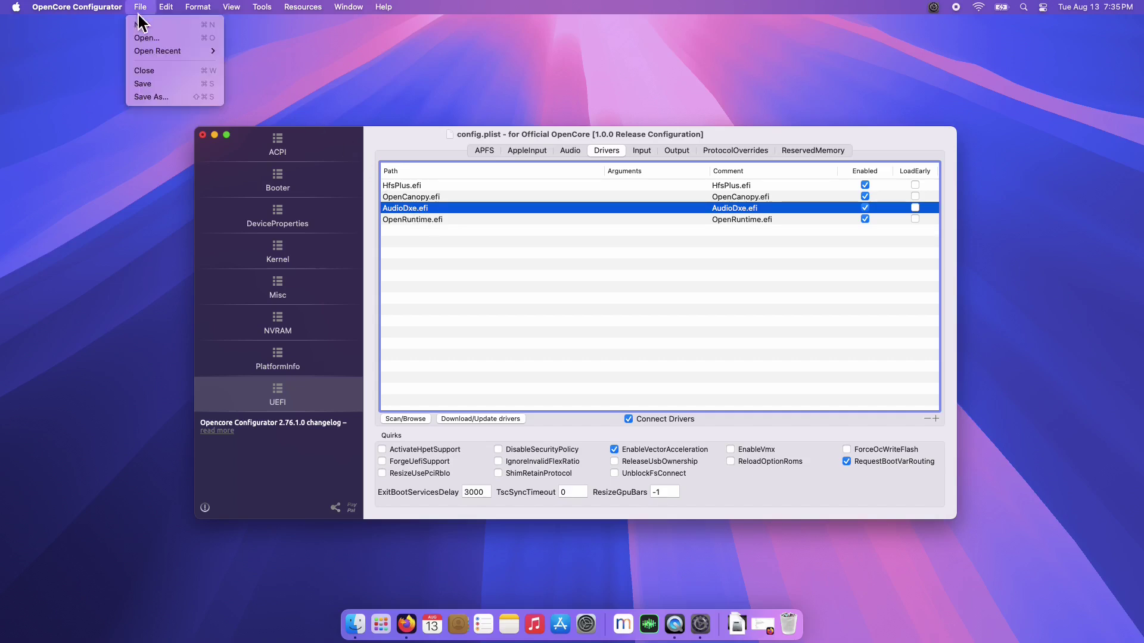
pyautogui.click(148, 84)
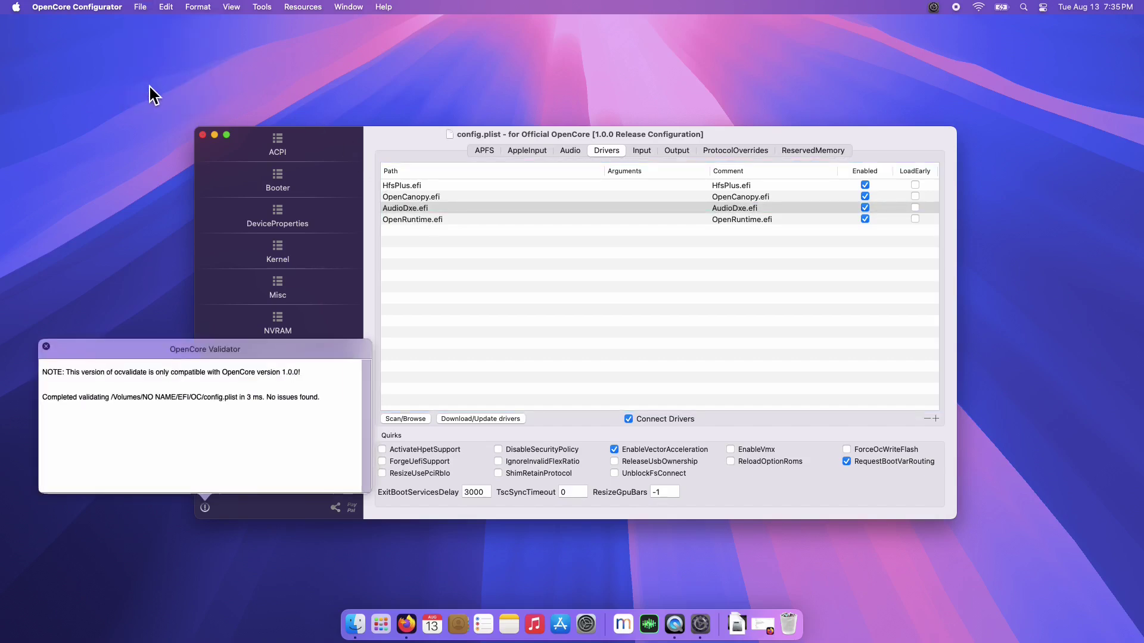